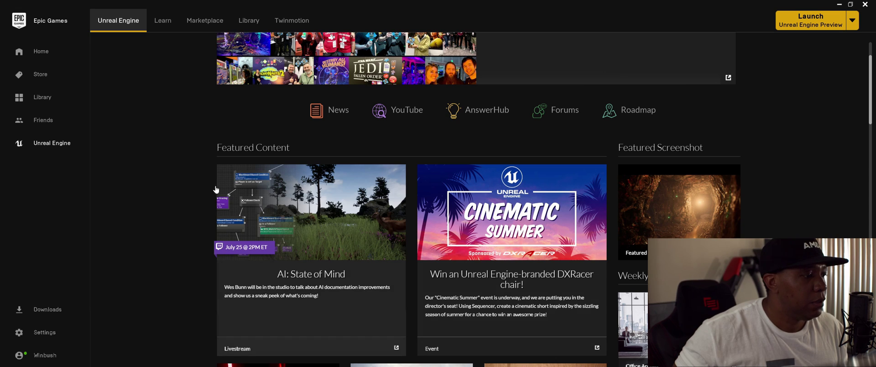
Find the news article "Unreal Engine Now Supports Maxon's Cinema 4D" and open it in a maximized browser window.
scroll(212, 193, "up", 2)
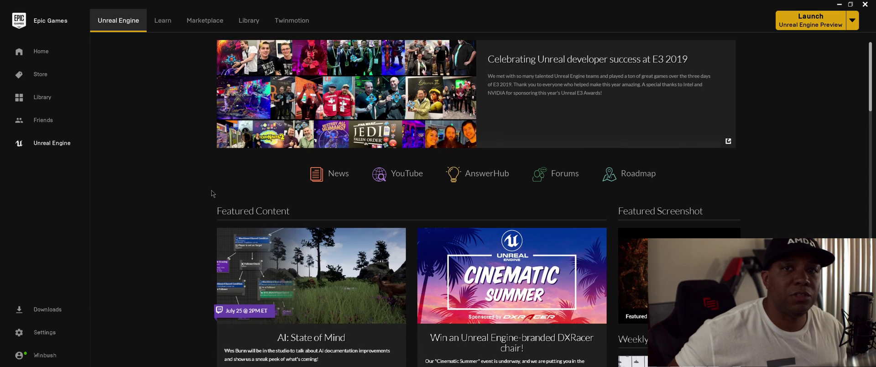
scroll(212, 201, "down", 6)
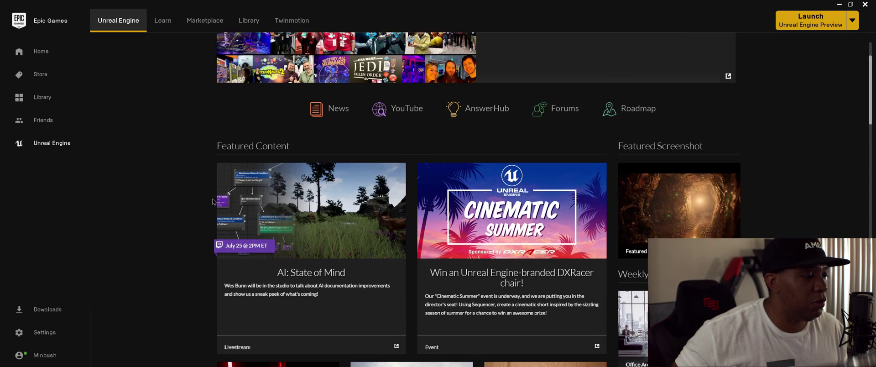
scroll(212, 201, "down", 6)
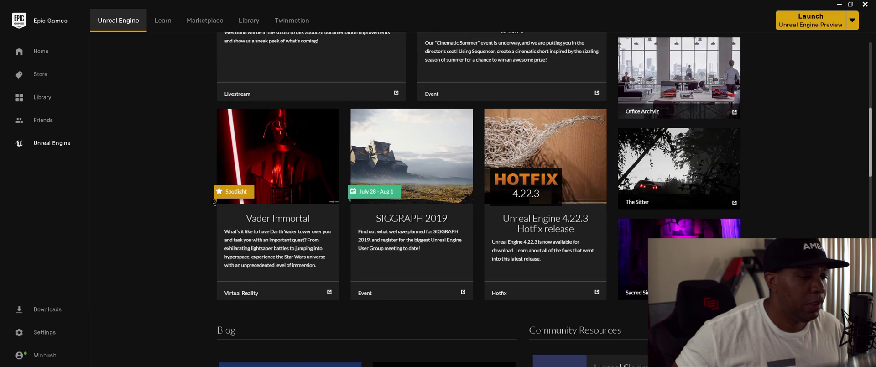
scroll(212, 201, "down", 10)
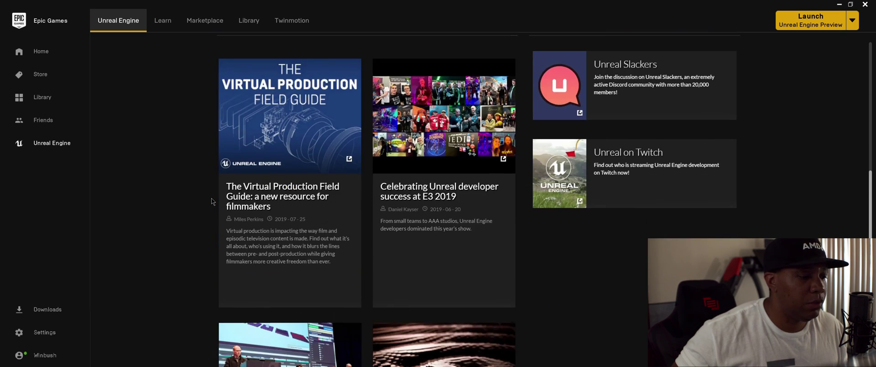
scroll(211, 201, "down", 3)
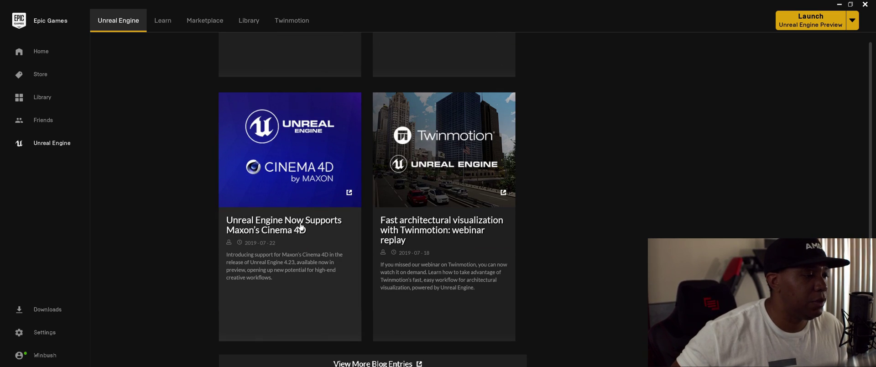
left_click(322, 230)
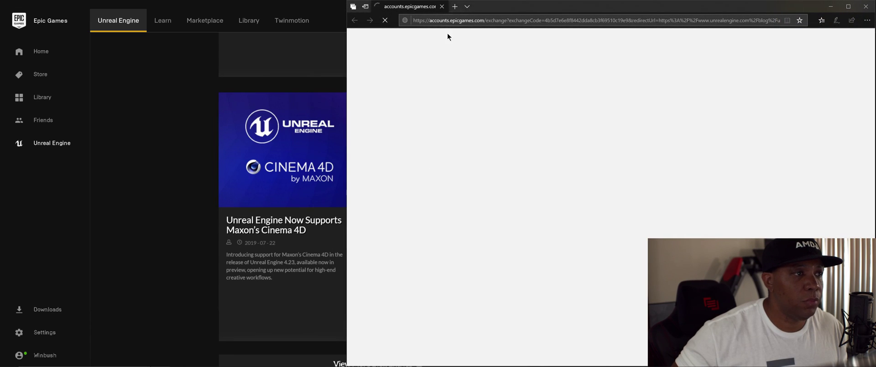
left_click_drag(524, 10, 396, 1)
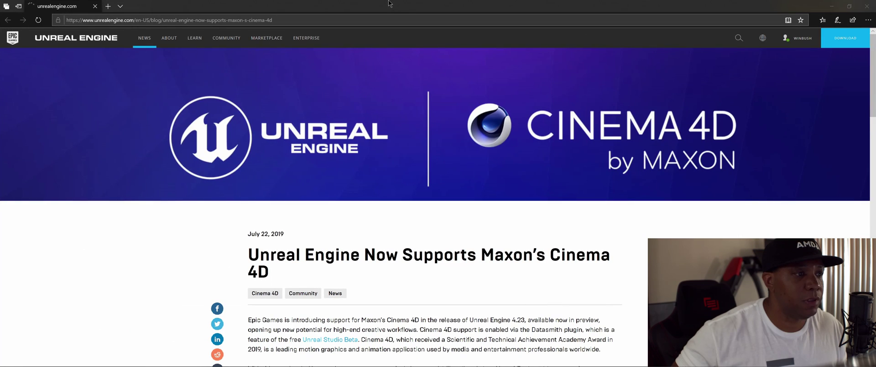
Read the article's introduction, follow its Unreal Studio Beta link, and go to the free beta sign-up page.
scroll(396, 296, "down", 3)
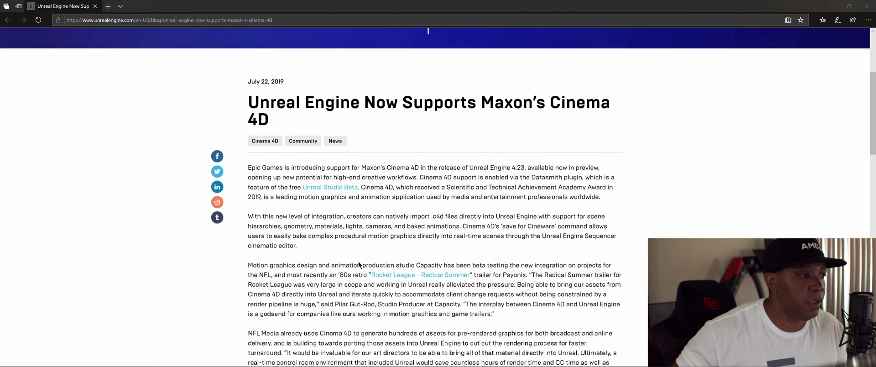
scroll(501, 169, "up", 2)
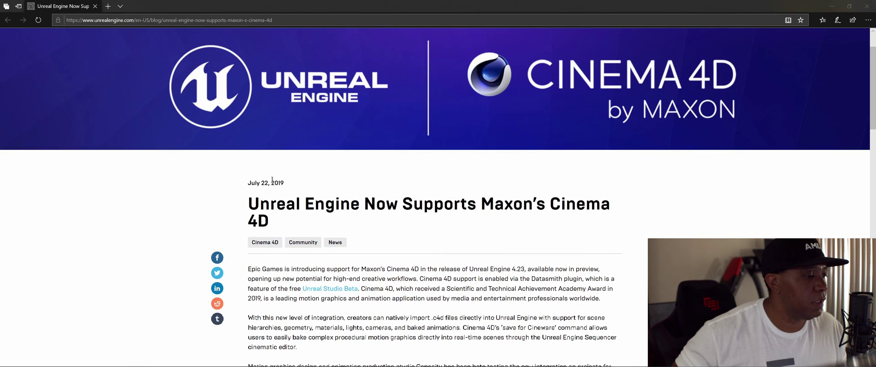
scroll(273, 181, "down", 2)
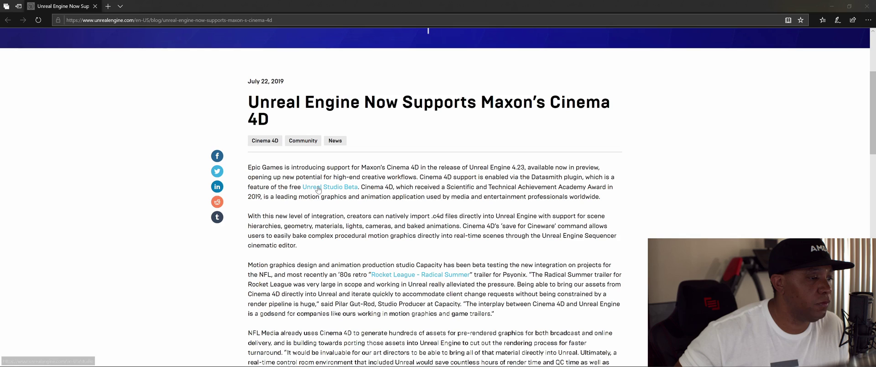
left_click(348, 189)
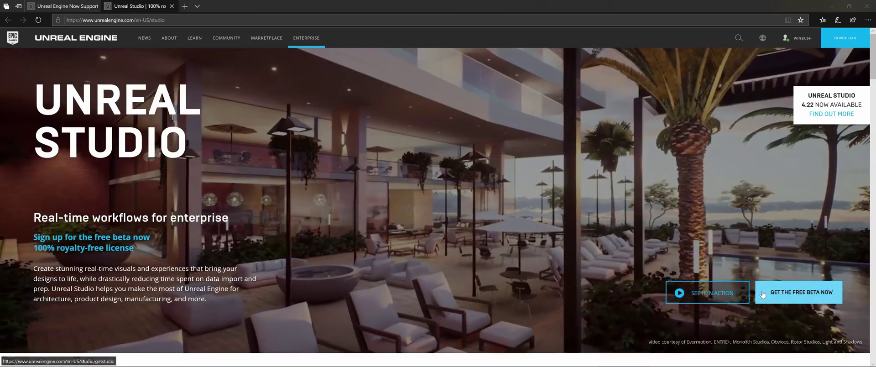
scroll(763, 294, "down", 1)
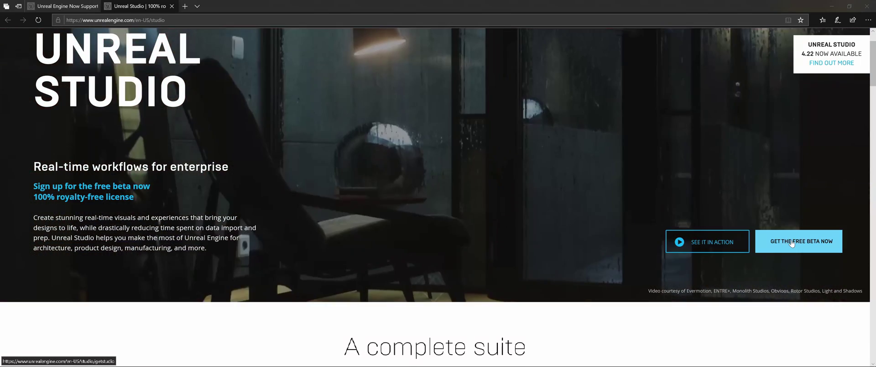
left_click(792, 242)
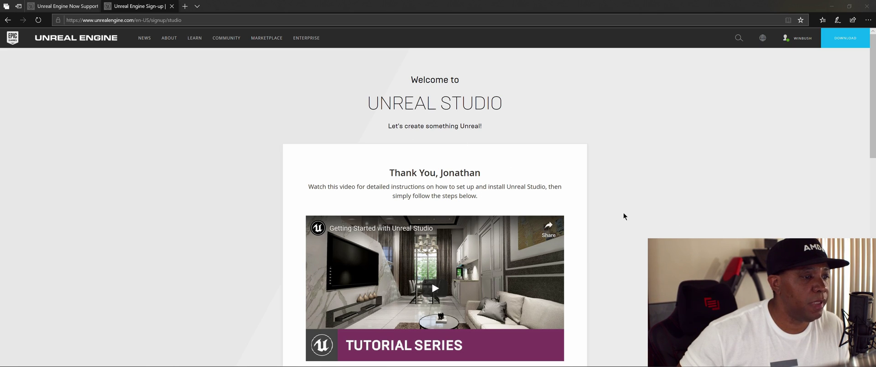
Review the launcher download, documentation and exporter plugin sections of the Unreal Studio sign-up page, and minimize the browser.
scroll(630, 185, "down", 3)
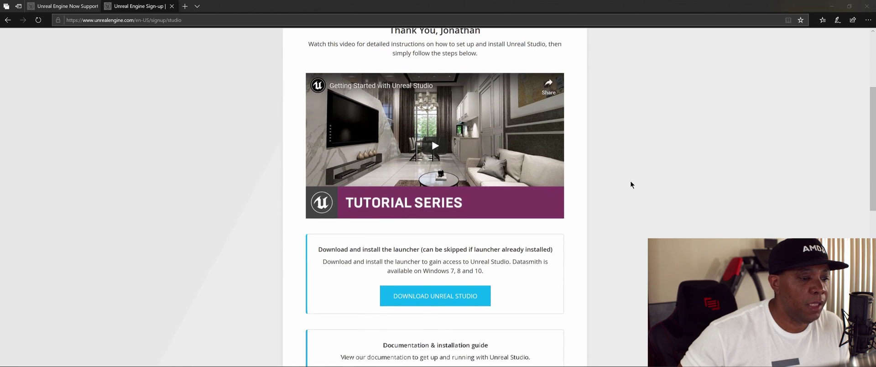
scroll(631, 184, "down", 1)
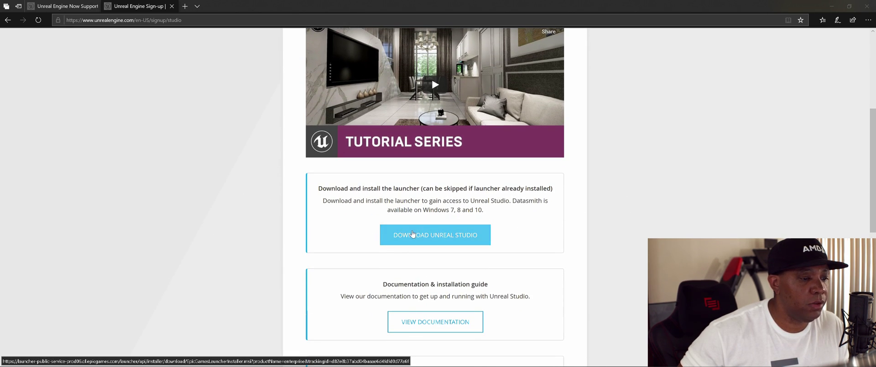
scroll(613, 226, "down", 1)
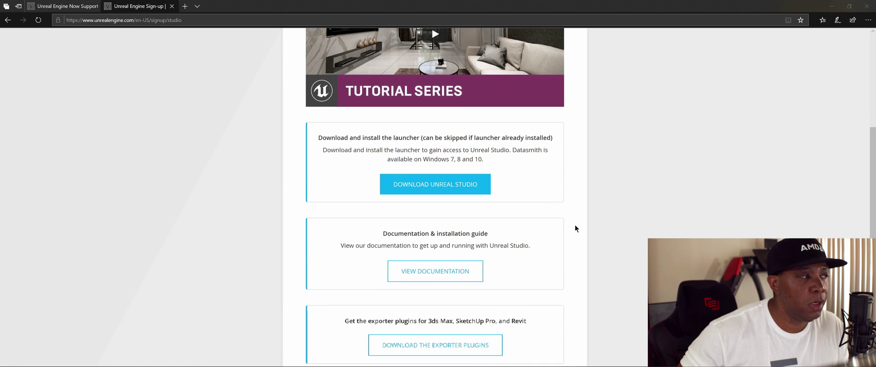
left_click(832, 6)
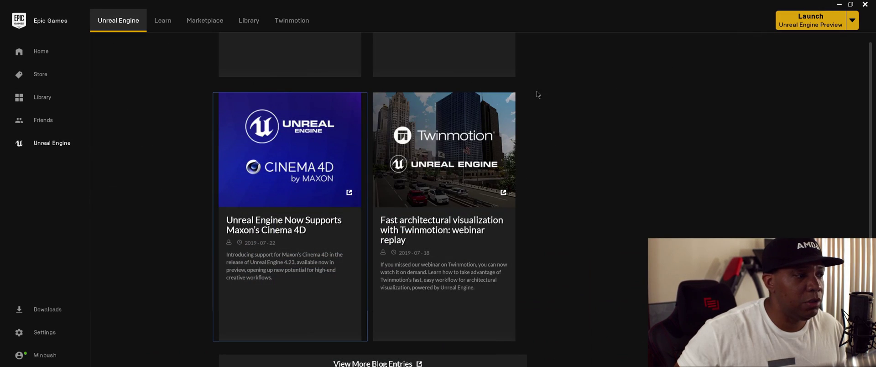
Open the launcher's Unreal Engine Library to show the installed engine versions.
scroll(164, 147, "up", 9)
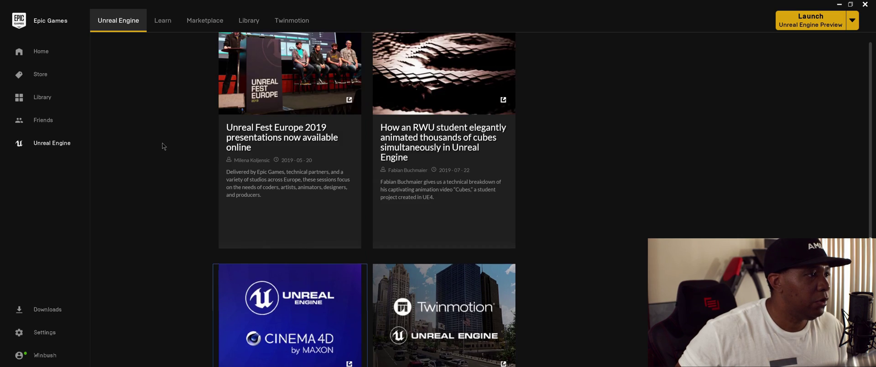
scroll(166, 144, "up", 8)
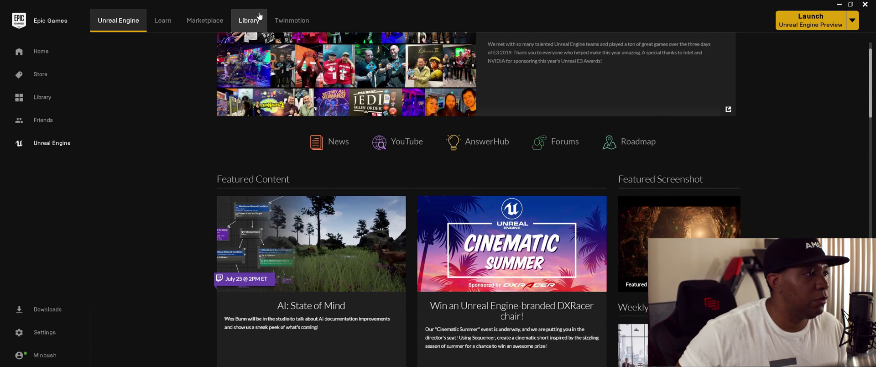
left_click(235, 18)
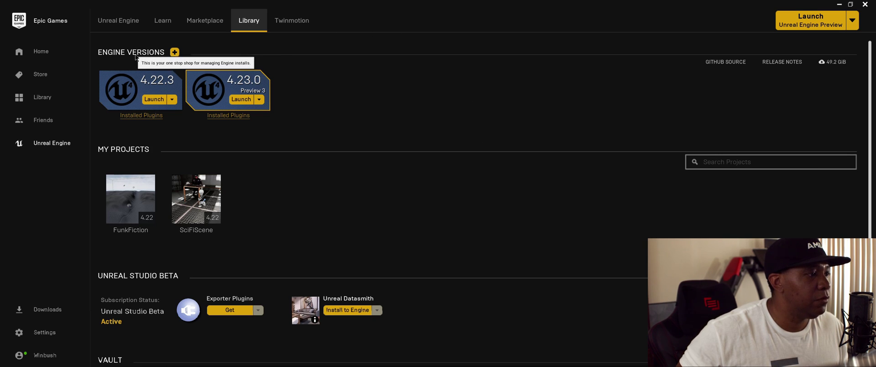
mouse_move(238, 85)
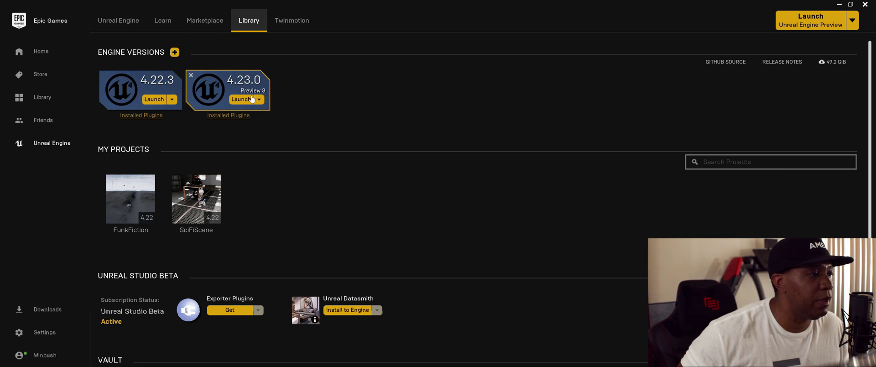
Add a new engine version slot, look through its available versions, and remove the slot.
left_click(175, 52)
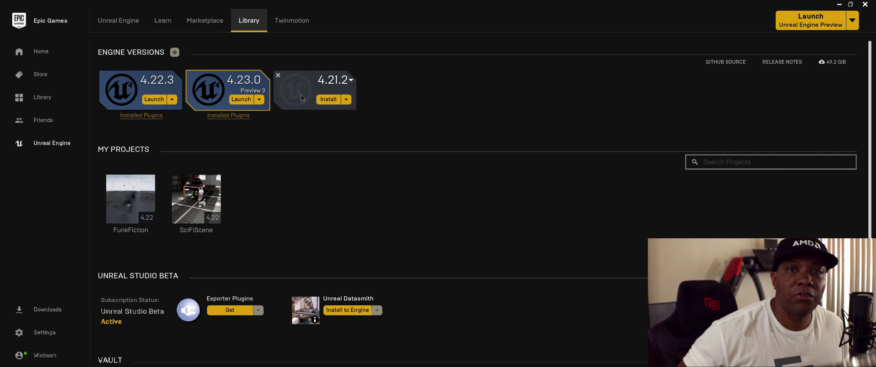
left_click(351, 81)
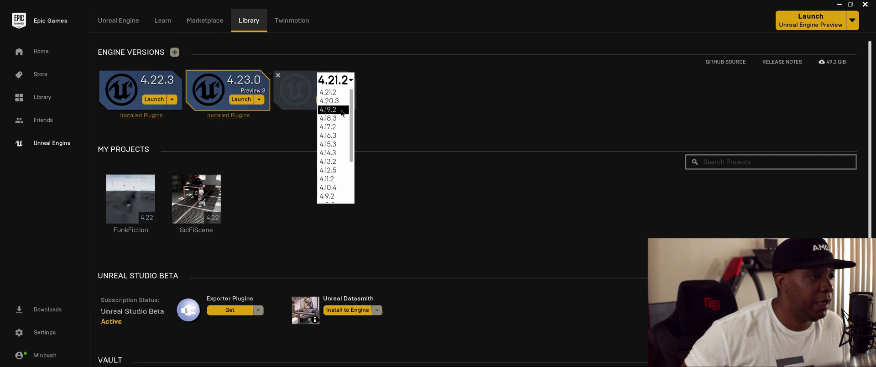
left_click(407, 92)
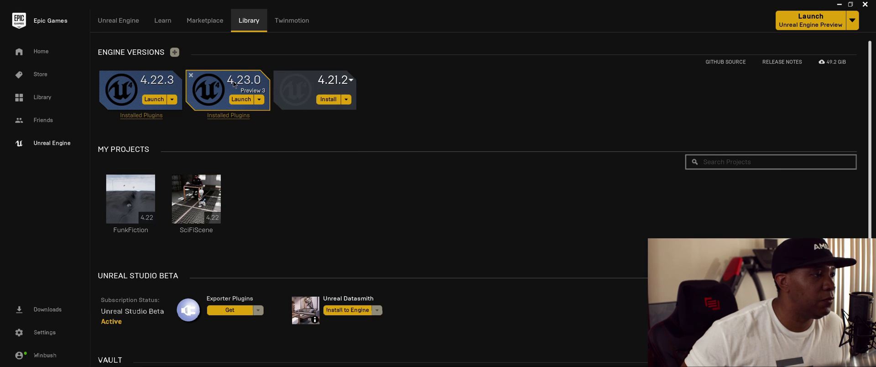
left_click(279, 75)
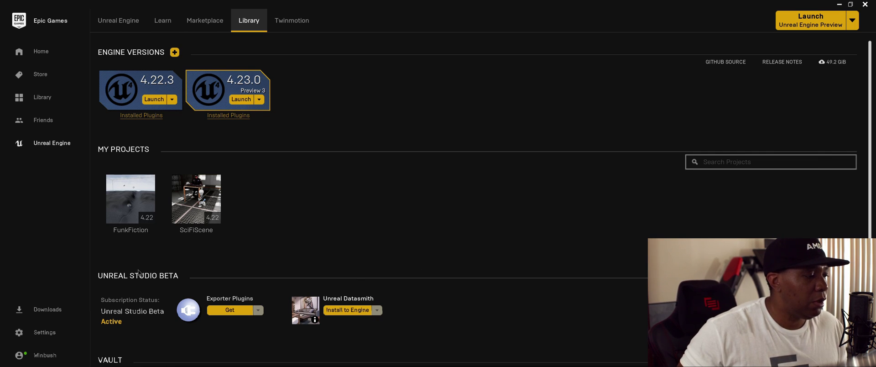
Check which engine versions the Unreal Datasmith plugin can be installed to, and cancel the installation.
scroll(195, 279, "down", 1)
scroll(177, 267, "down", 1)
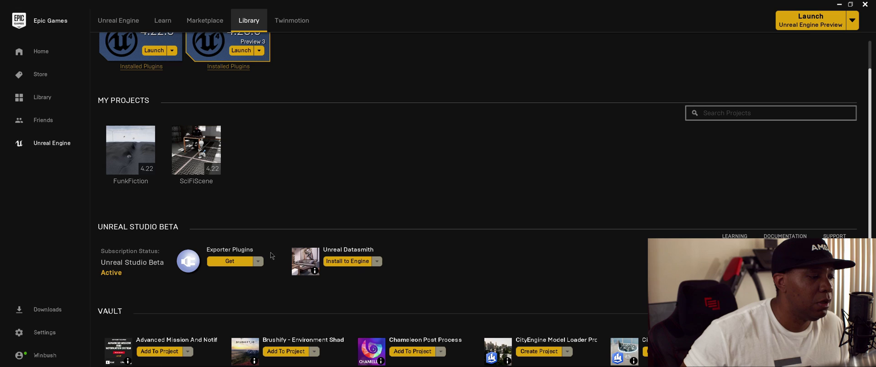
left_click(367, 263)
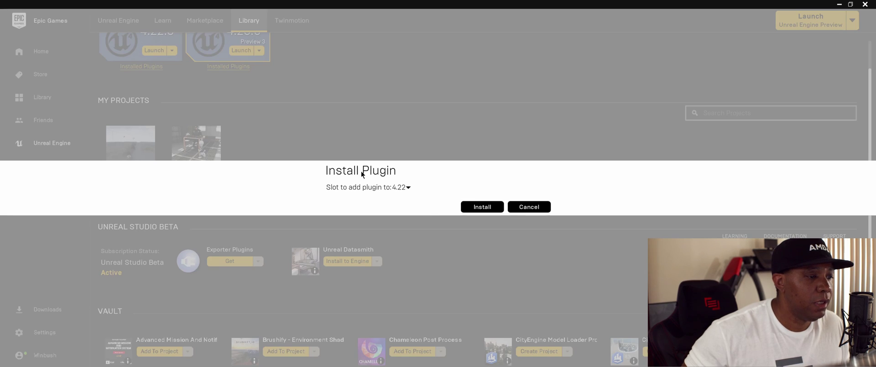
left_click(406, 190)
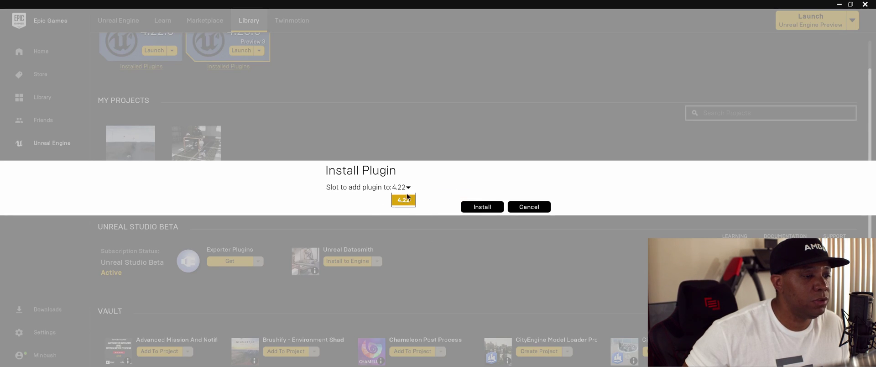
left_click(538, 205)
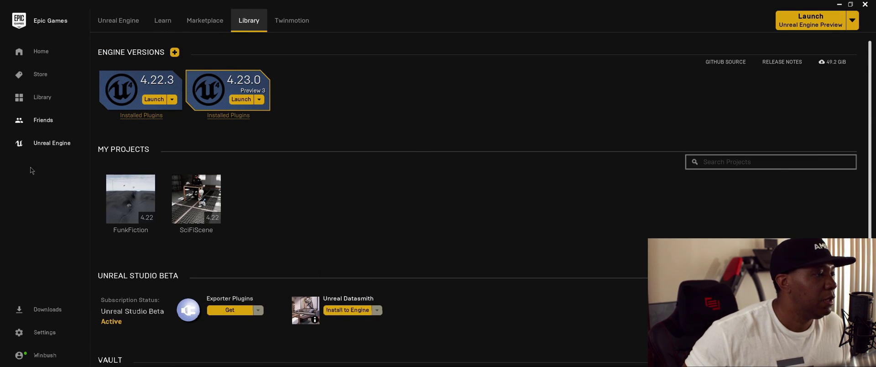
Switch to Cinema 4D with the C4D TO UNREAL.c4d scene and enlarge the Material Manager area.
key("super")
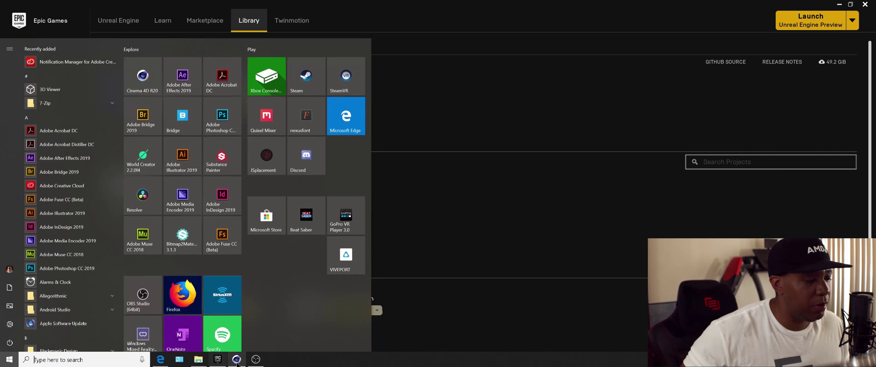
left_click(219, 359)
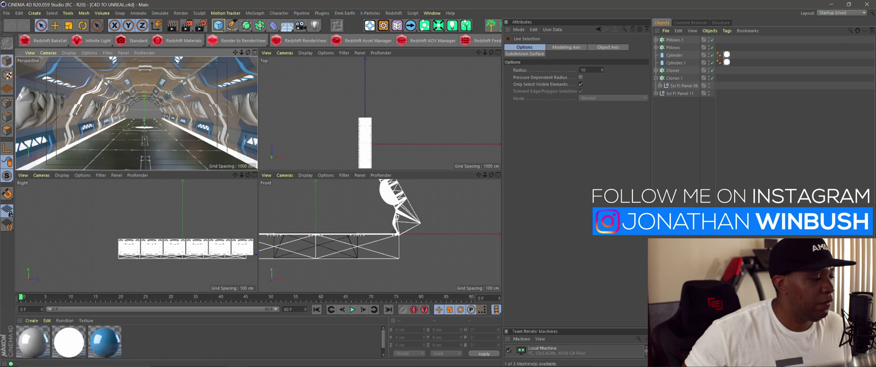
left_click_drag(182, 315, 188, 266)
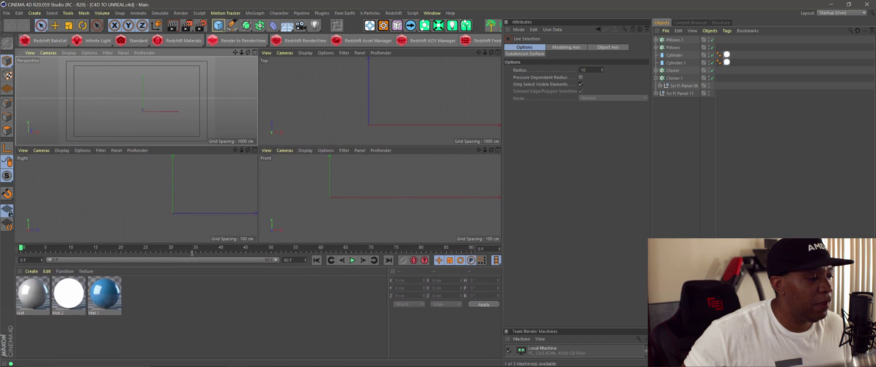
Inspect the scene's grey, white luminance and blue materials by selecting each one in the Material Manager.
left_click(69, 301)
left_click(105, 305)
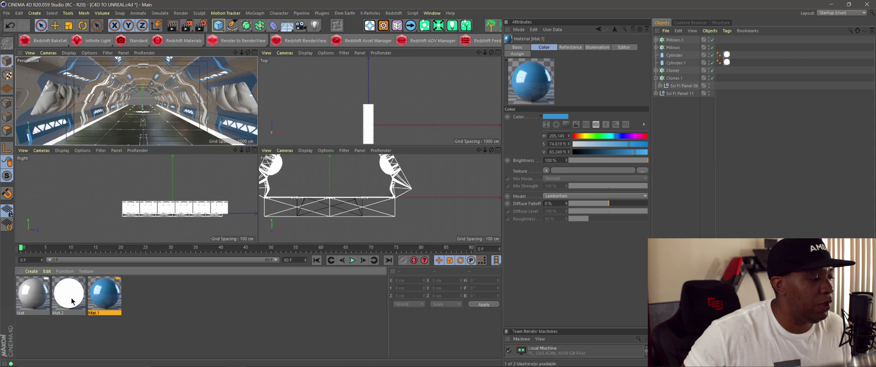
left_click(41, 304)
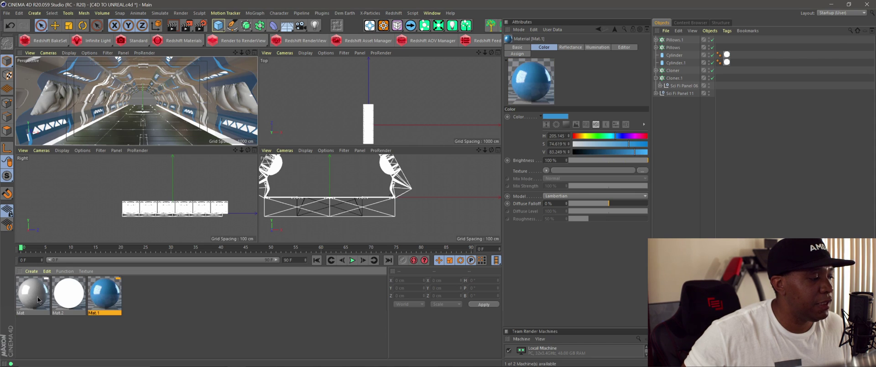
left_click(39, 300)
left_click(100, 296)
left_click(79, 296)
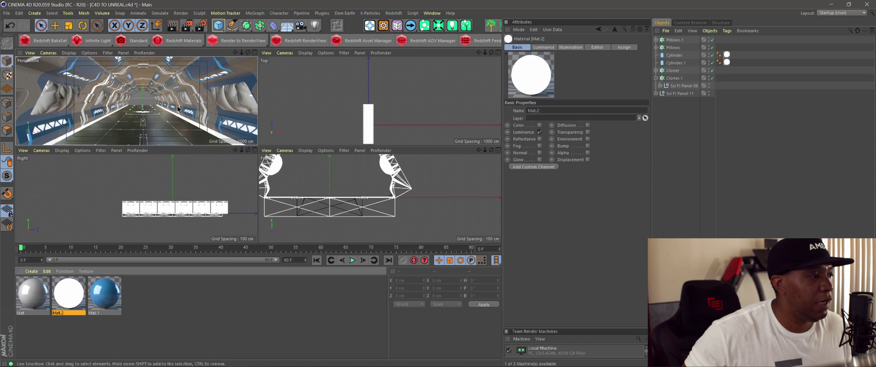
Start a new empty project and add a cube primitive to it.
mouse_move(144, 353)
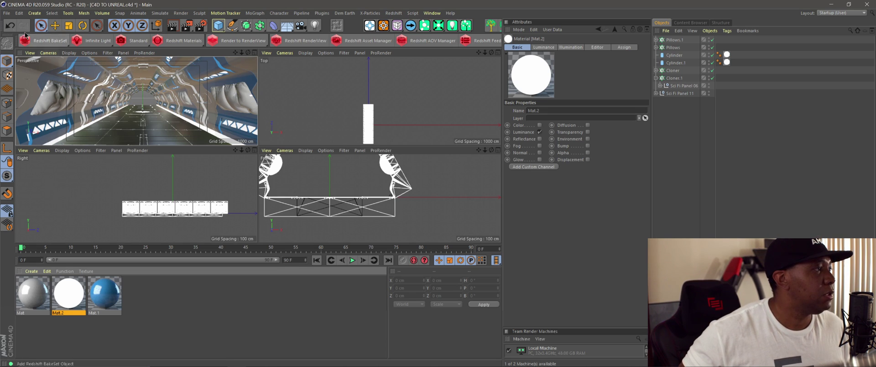
left_click(6, 13)
left_click(14, 25)
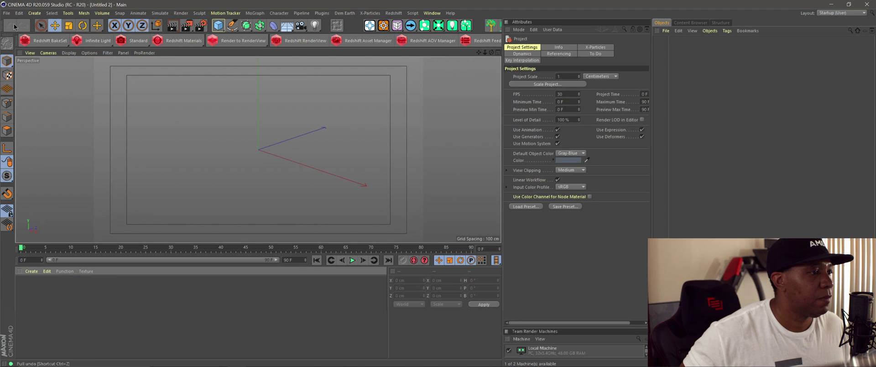
left_click_drag(222, 28, 290, 36)
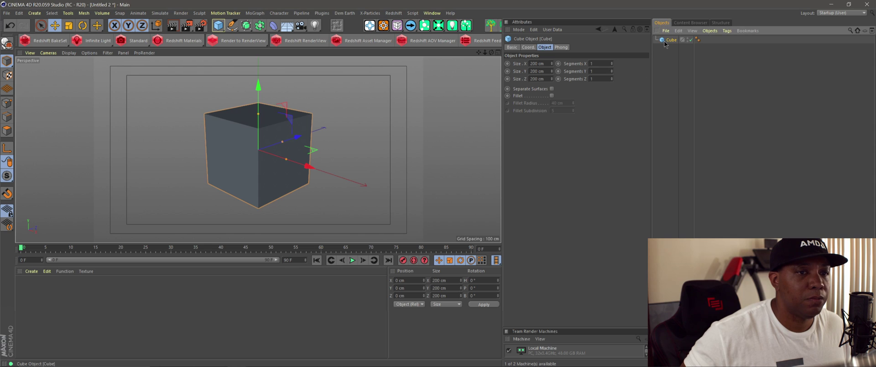
Set the cube's X, Y and Z sizes to 100 cm each.
left_click(547, 63)
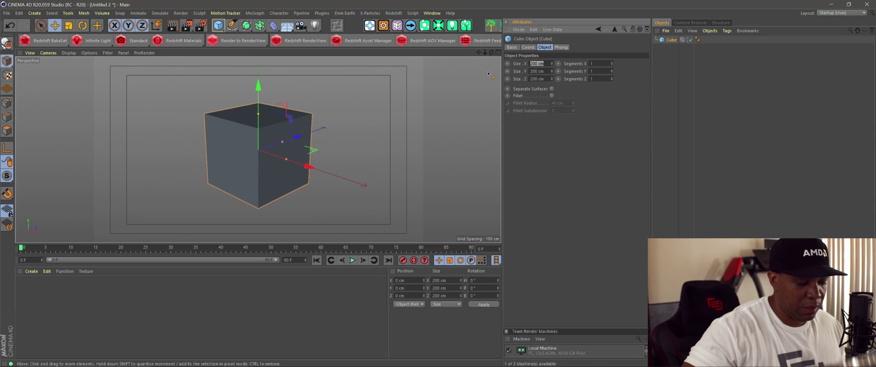
type("100")
key("Tab")
type("100")
key("Tab")
type("100")
key("Return")
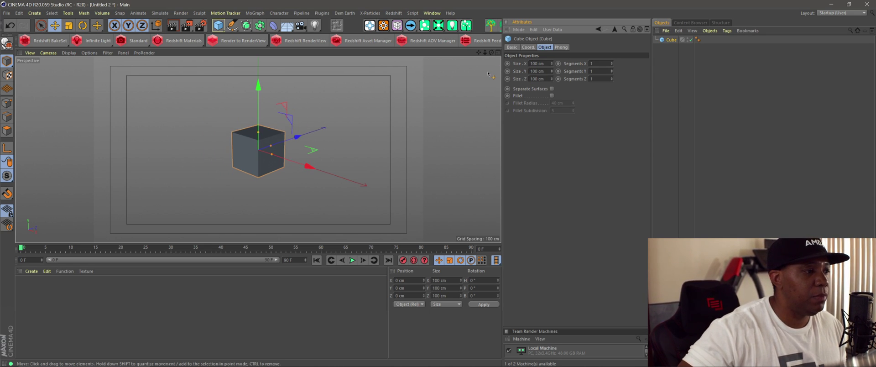
Add a MoGraph Cloner and make the cube its child.
left_click(255, 13)
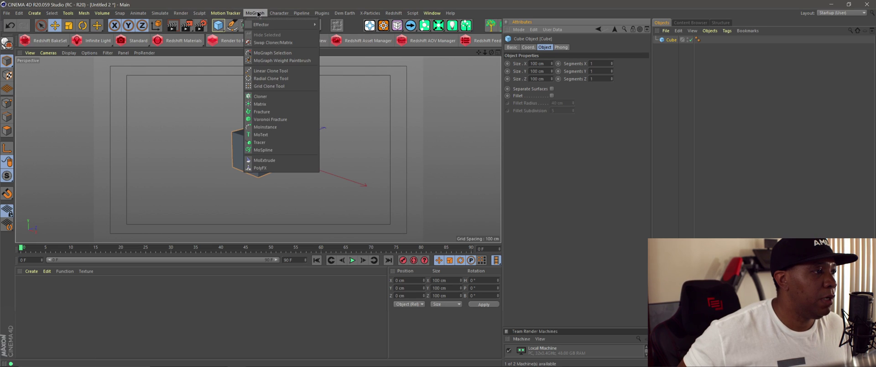
left_click(277, 98)
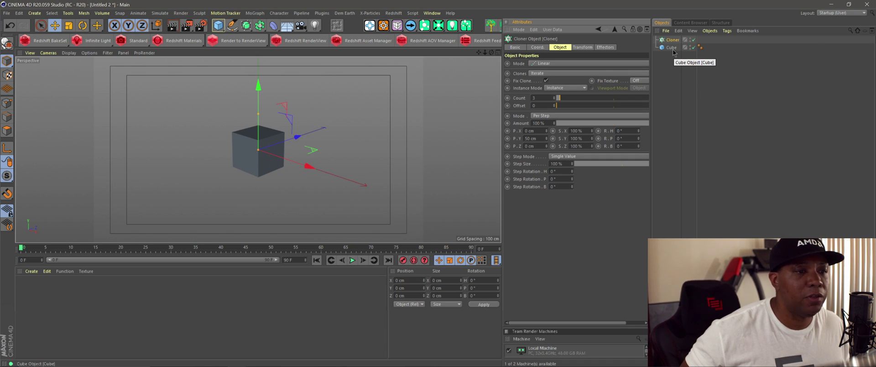
left_click_drag(672, 49, 675, 42)
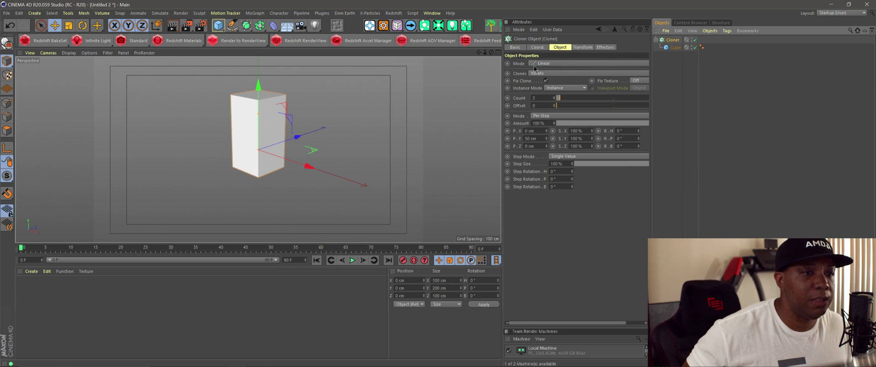
Switch the cloner to Radial mode and set its radius to 300 cm.
left_click(535, 66)
left_click(550, 87)
mouse_move(557, 106)
left_mouse_down()
mouse_move(601, 106)
mouse_move(471, 111)
left_mouse_up()
scroll(258, 177, "down", 3)
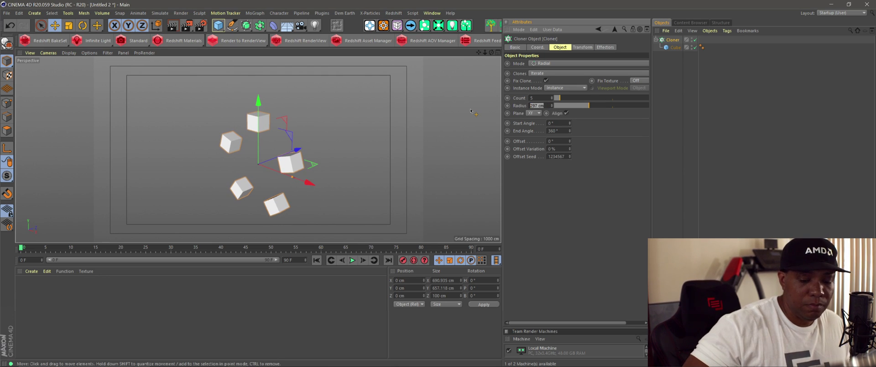
type("300")
key("Return")
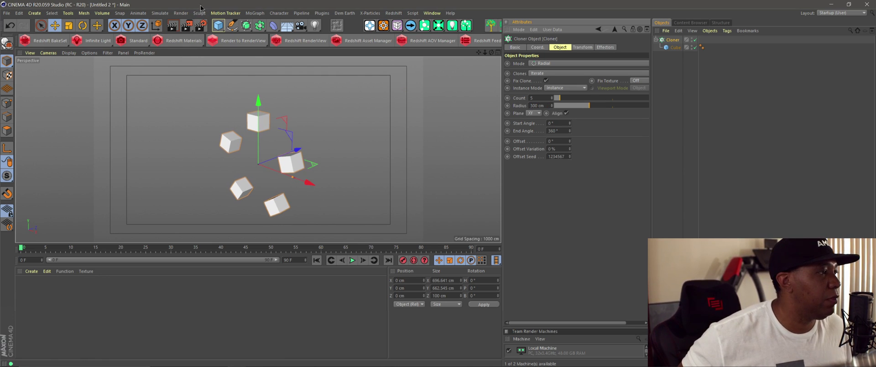
Add a second MoGraph Cloner and nest the radial cloner inside it.
left_click(258, 14)
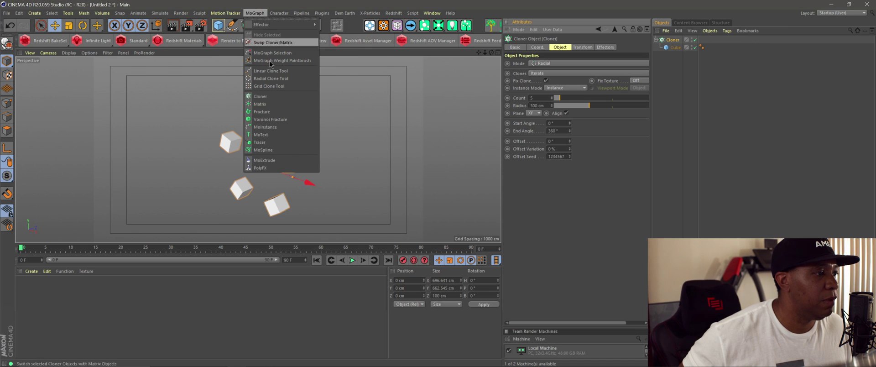
left_click(280, 97)
left_click(672, 48)
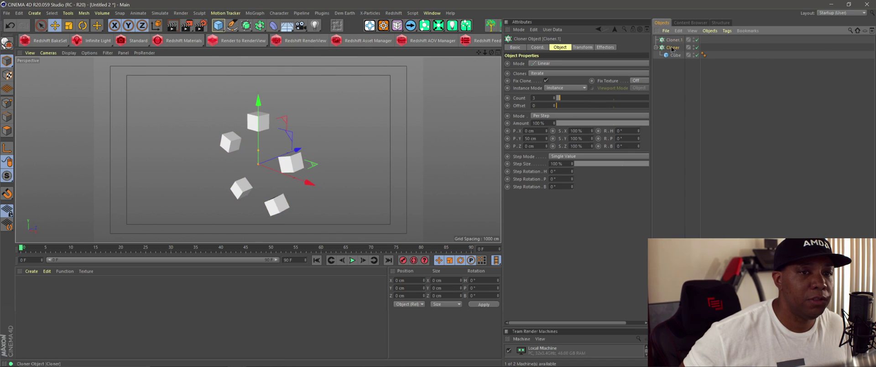
left_click_drag(677, 41, 677, 40)
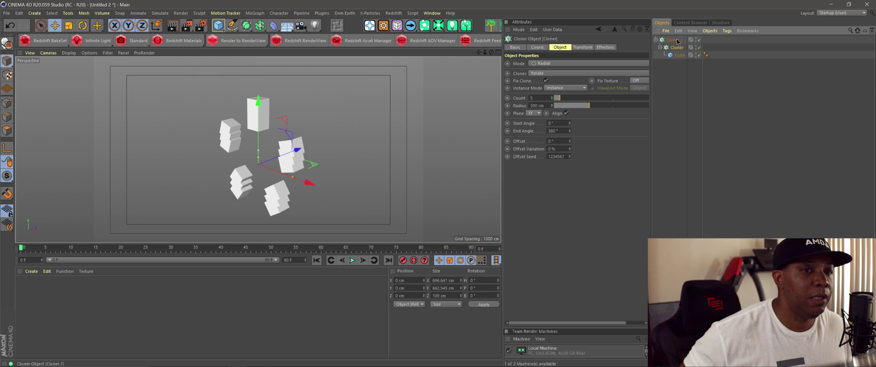
Set the outer linear cloner's Y position offset to 0 cm and its count to 11.
left_click(539, 64)
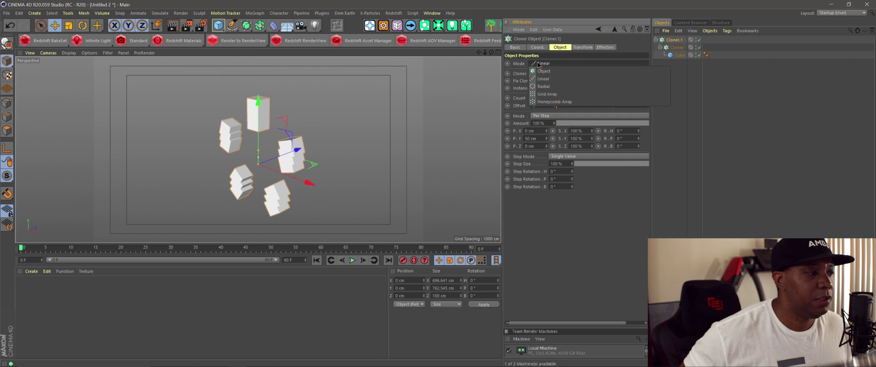
left_click(539, 142)
double_click(537, 138)
type("0")
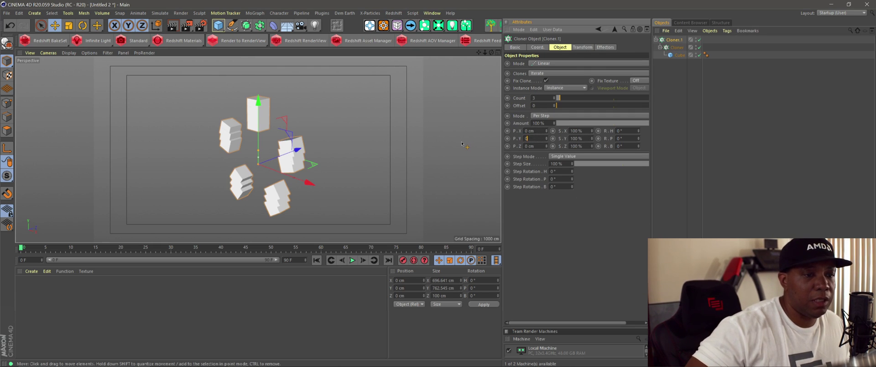
key("Return")
left_click_drag(547, 145, 569, 100)
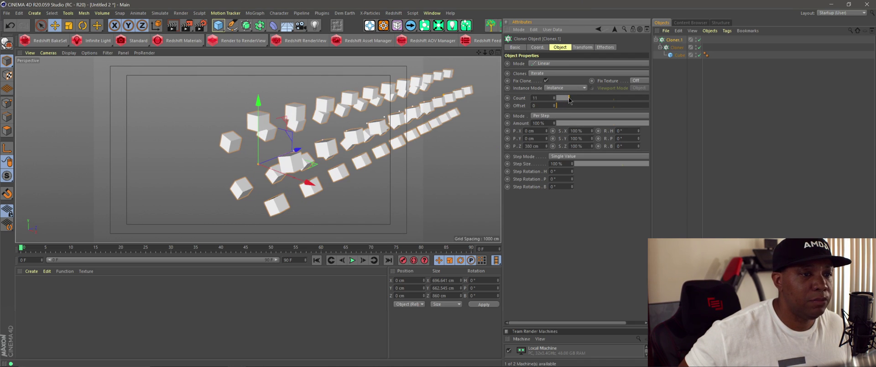
Space the outer cloner's clones 500 cm apart along Z and add a progressive bank rotation to twist the rings.
mouse_move(546, 145)
left_mouse_down()
mouse_move(550, 110)
mouse_move(544, 153)
left_mouse_up()
double_click(534, 147)
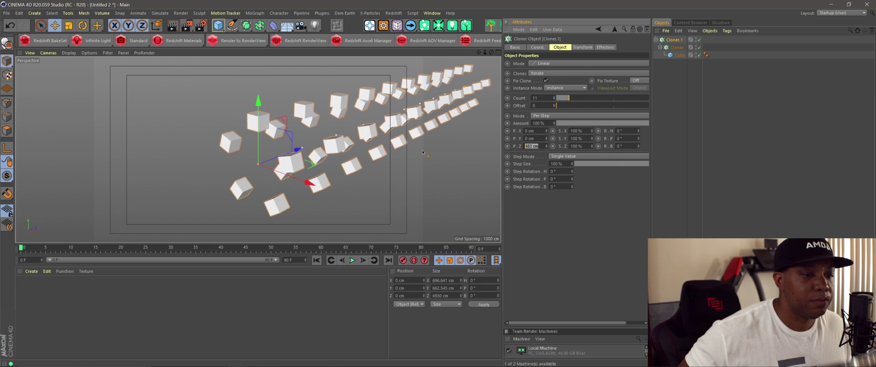
type("500")
key("Return")
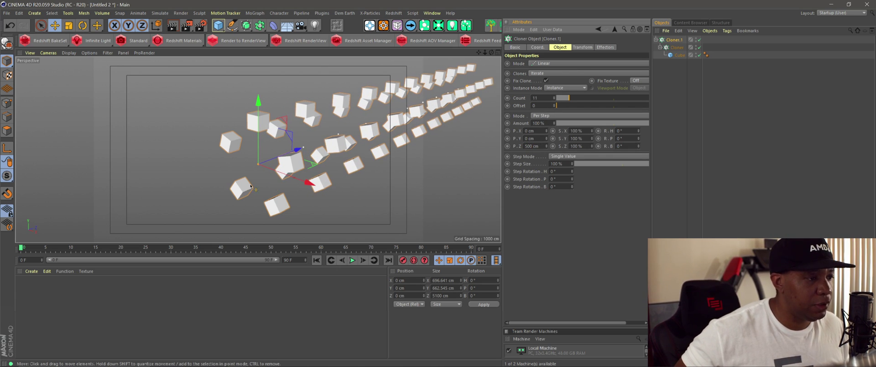
middle_click_drag(349, 158, 285, 157, "alt")
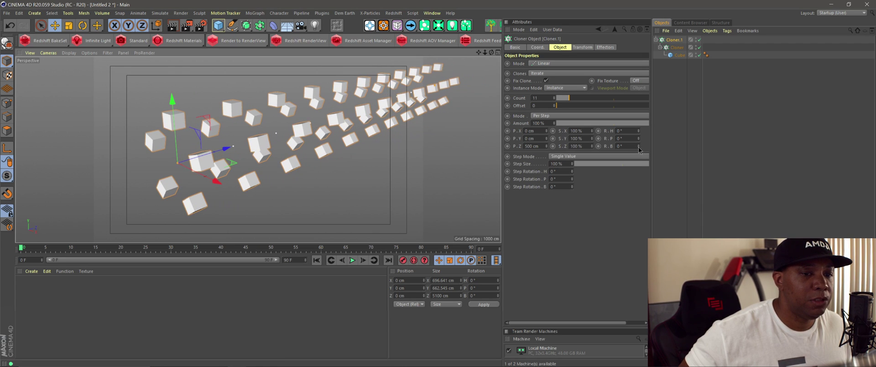
left_click_drag(638, 146, 630, 69)
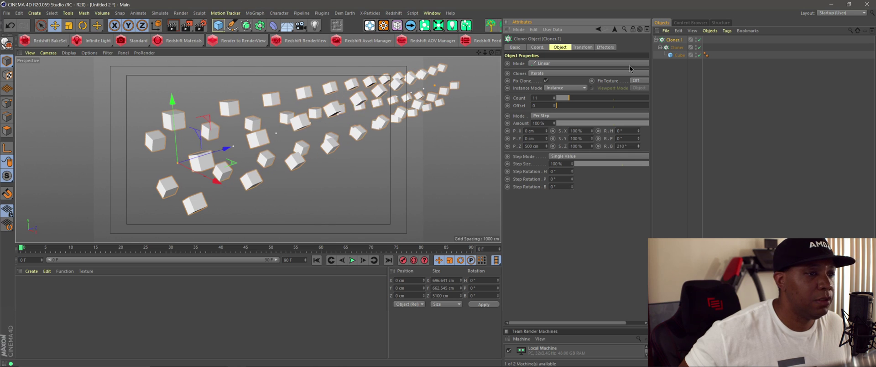
Create a new standard material and open it in the Material Editor.
left_click(79, 312)
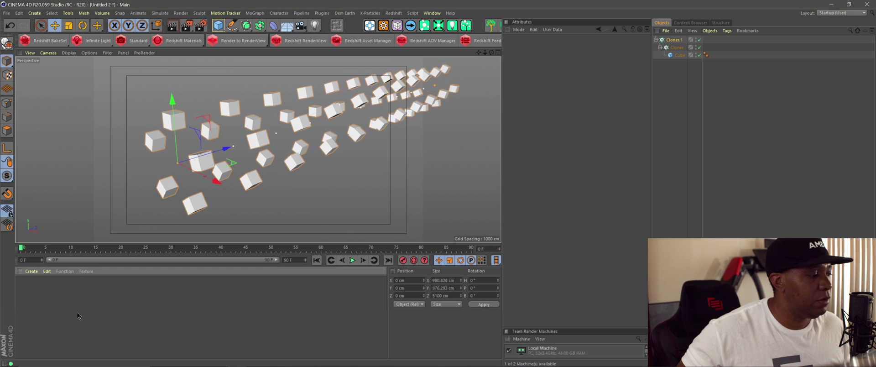
double_click(78, 313)
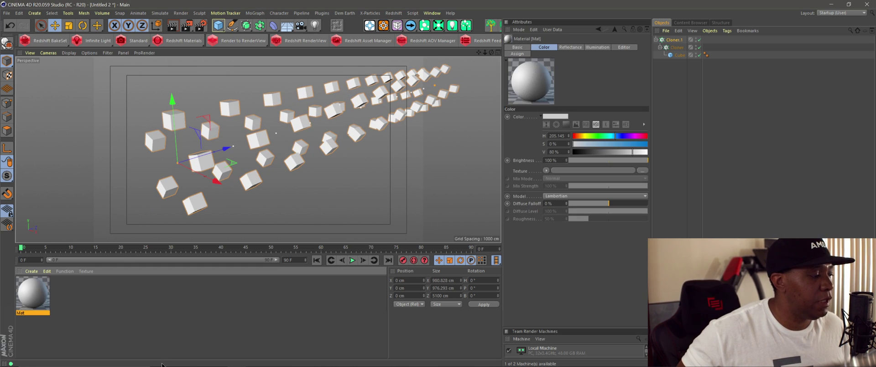
left_click(64, 313)
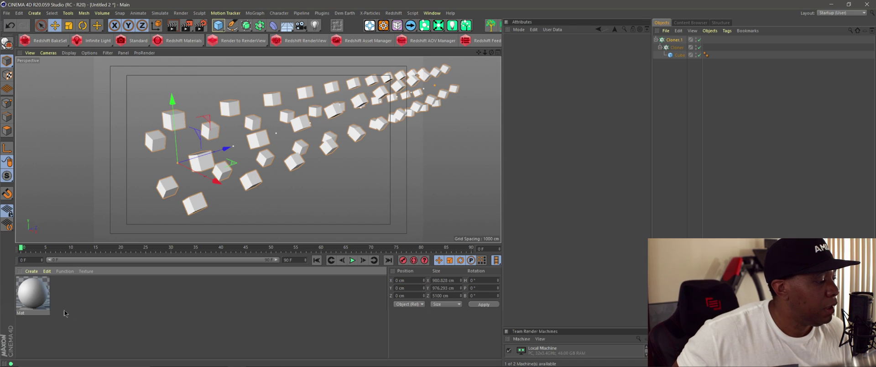
left_click(37, 303)
double_click(35, 296)
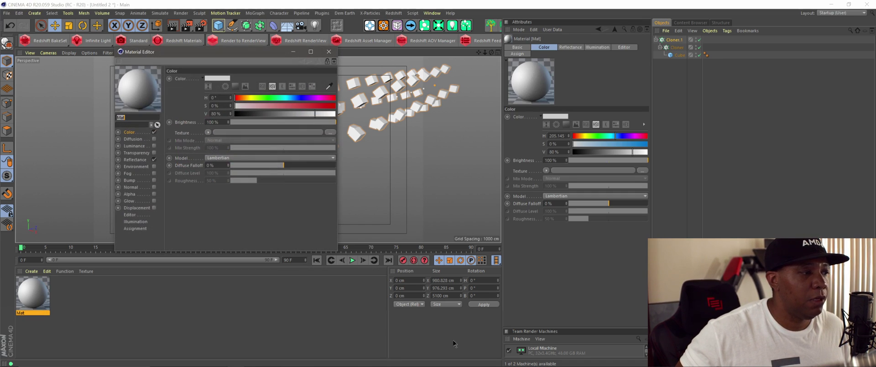
Replace the material's Default Specular reflectance layer with a GGX layer.
left_click(135, 159)
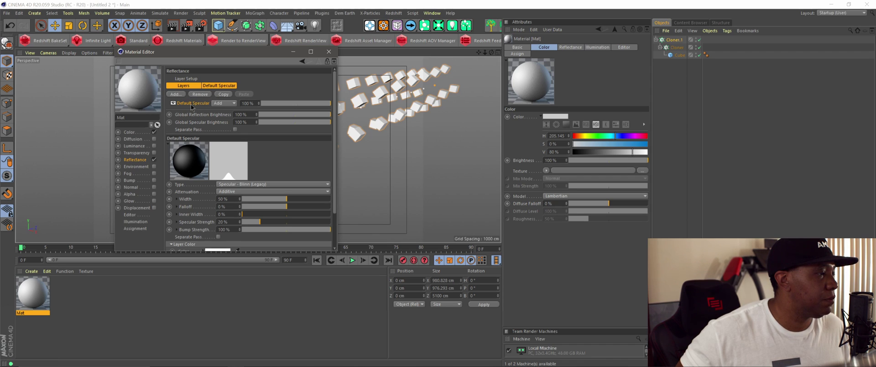
left_click(200, 94)
left_click(176, 94)
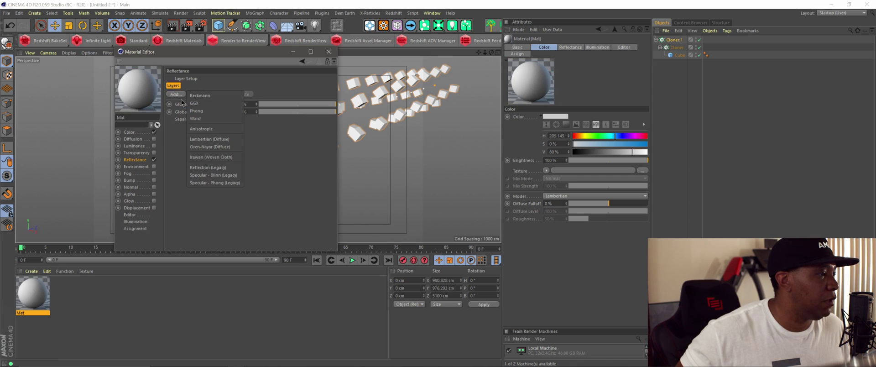
left_click(198, 104)
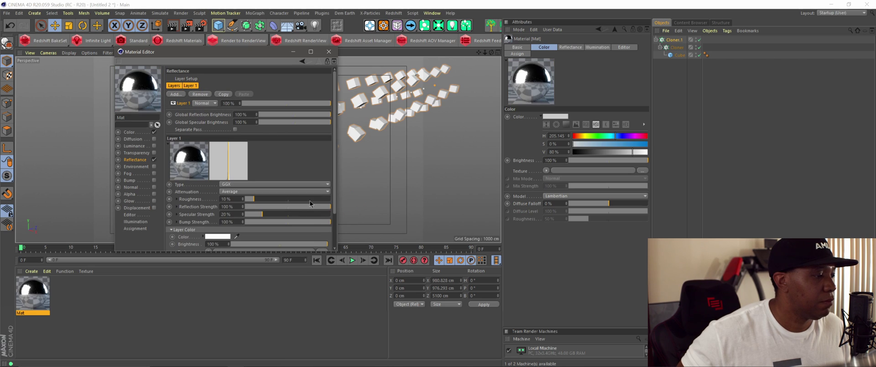
Set the GGX layer's Fresnel to Dielectric with the Sapphire preset.
left_click_drag(337, 252, 393, 315)
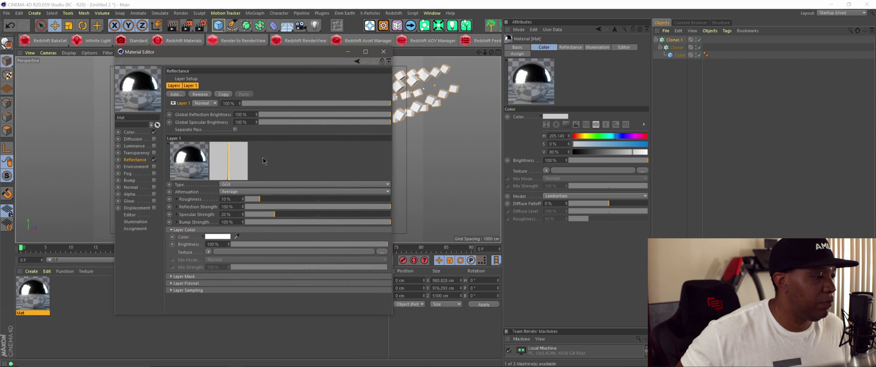
left_click(178, 284)
left_click(205, 290)
left_click(214, 305)
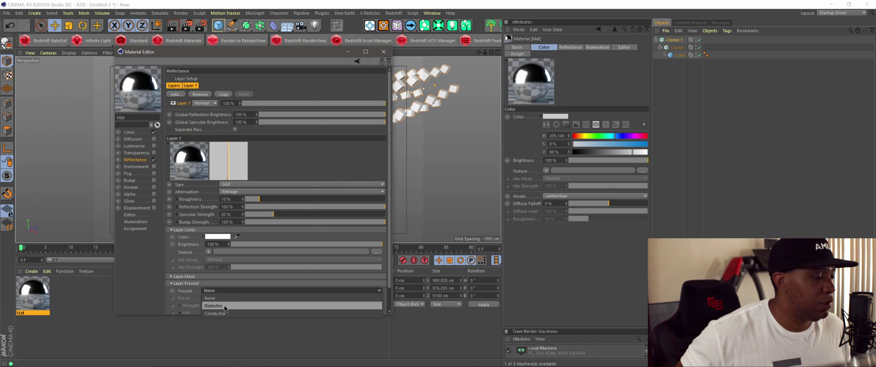
left_click(216, 299)
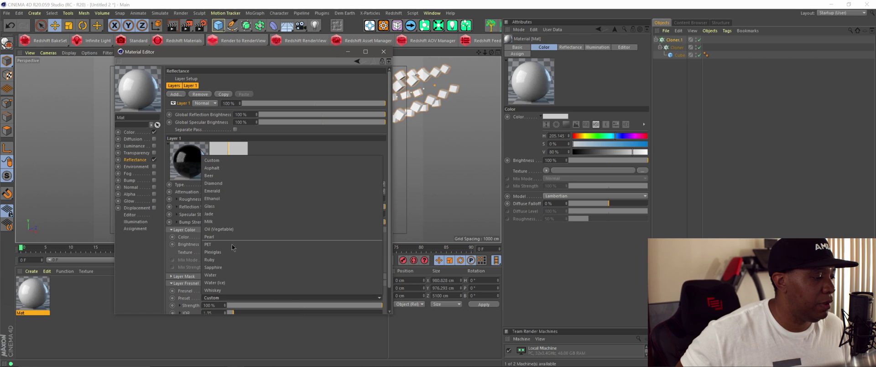
left_click(214, 267)
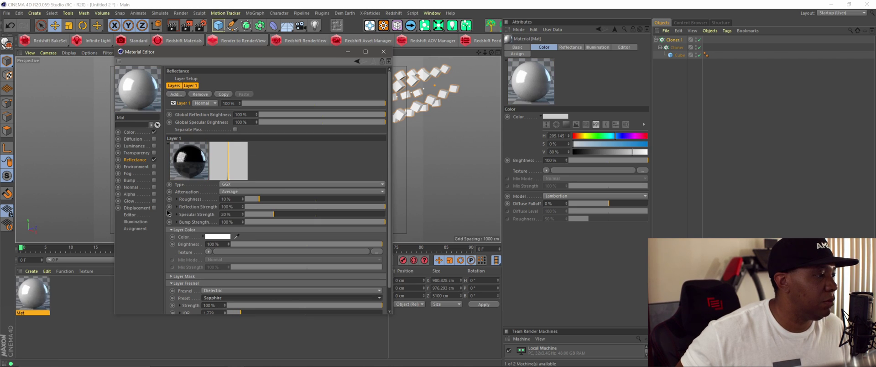
Colour the material bright red, with saturation about 88% and value about 94%, and apply it to the cube in the cloners.
left_click(148, 133)
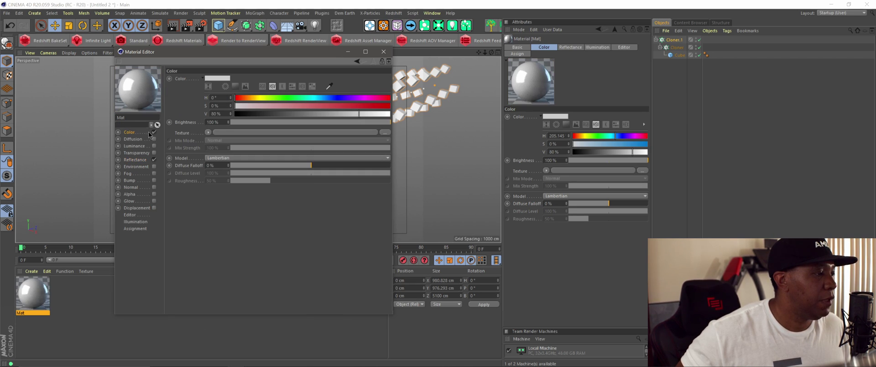
left_click(238, 86)
mouse_move(260, 133)
left_mouse_down()
mouse_move(283, 115)
mouse_move(273, 101)
left_mouse_up()
left_click(274, 100)
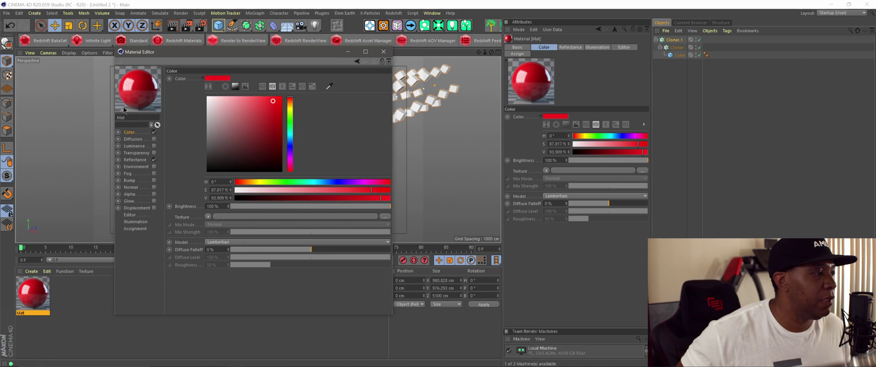
left_click(384, 51)
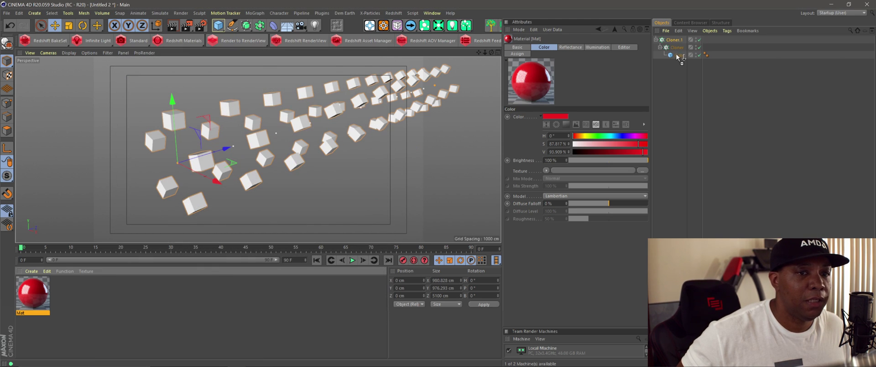
left_click_drag(680, 56, 679, 56)
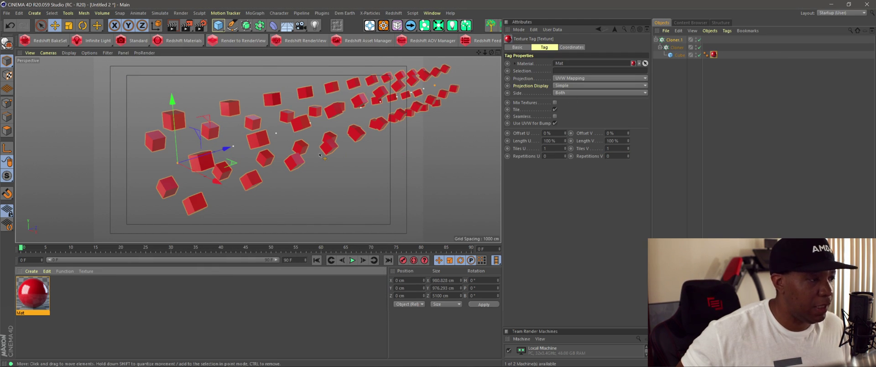
Start saving the cloner scene as a new file and choose the C4DTEST folder on drive D as its location.
middle_click_drag(322, 149, 275, 159, "alt")
left_click_drag(275, 160, 330, 144, "alt")
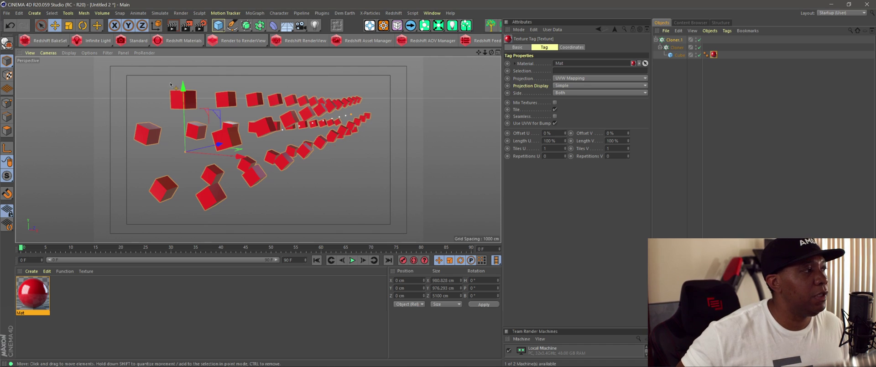
left_click(7, 14)
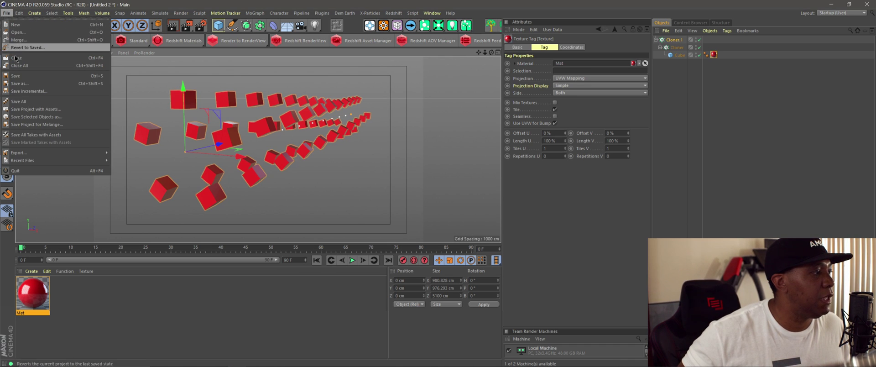
left_click(32, 87)
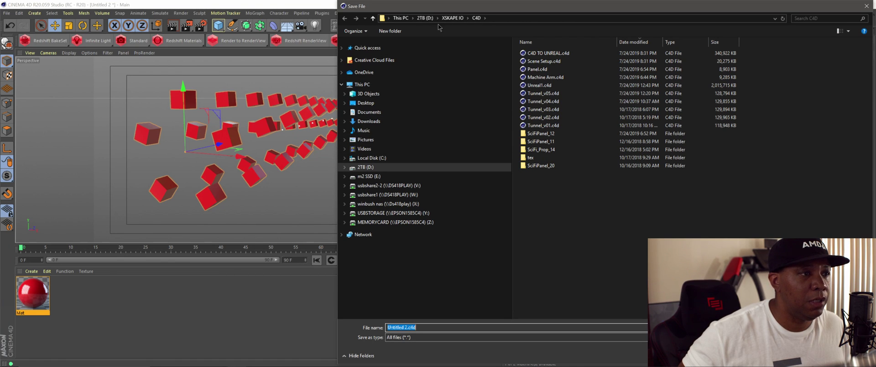
left_click(425, 18)
double_click(552, 58)
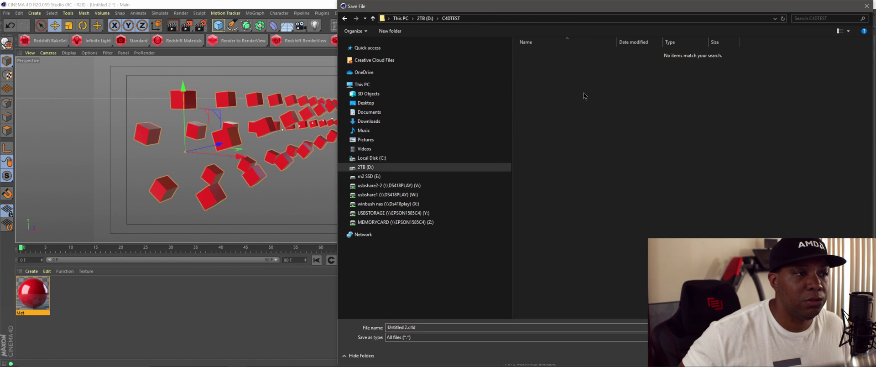
Name the Cinema 4D file with the creator's surname followed by "Example Save" and save it in the C4DTEST folder.
left_click(405, 327)
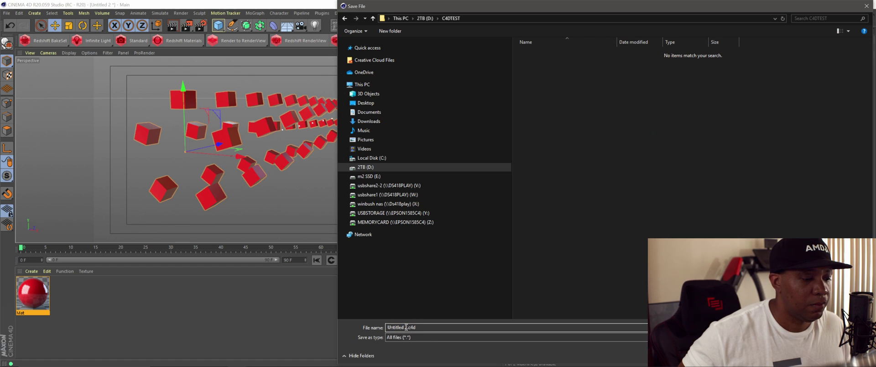
left_click_drag(402, 327, 387, 327)
type("S")
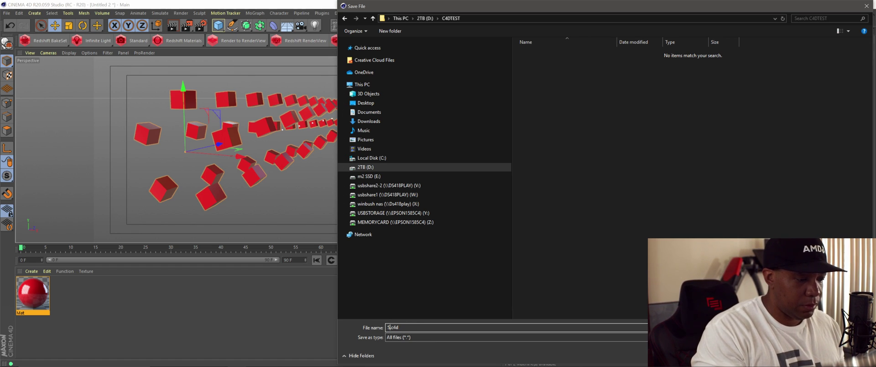
type("Winbush")
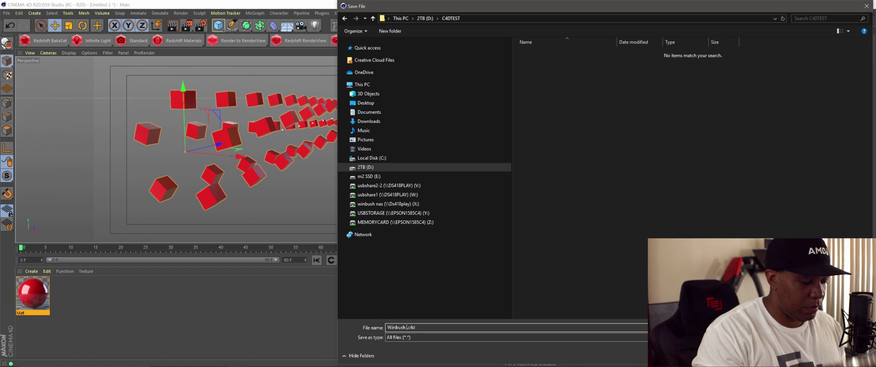
type(" Example Sav")
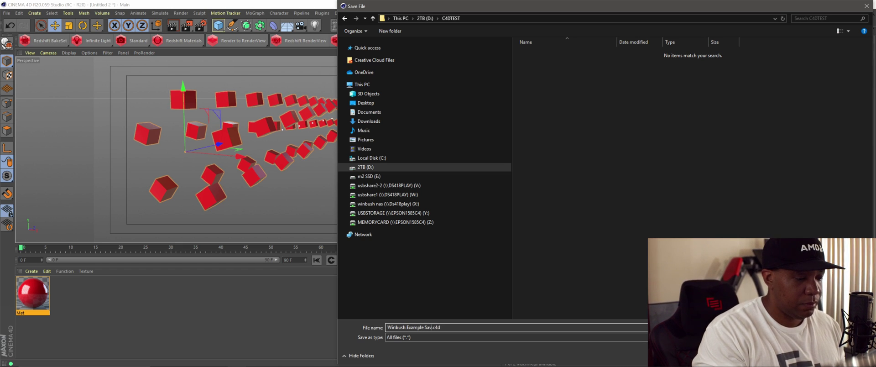
type("e")
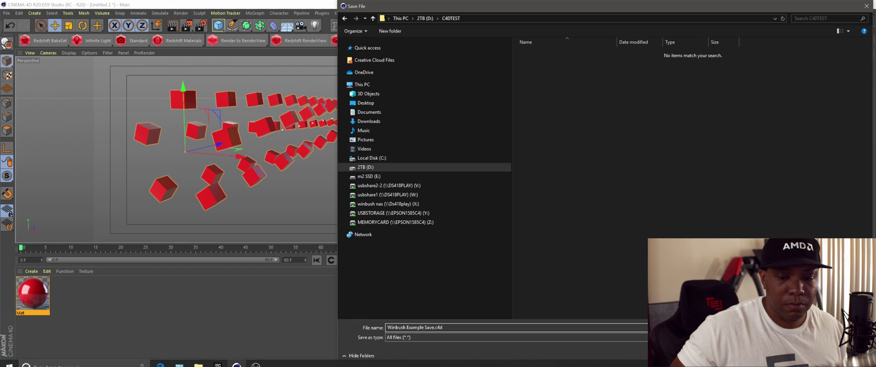
double_click(381, 4)
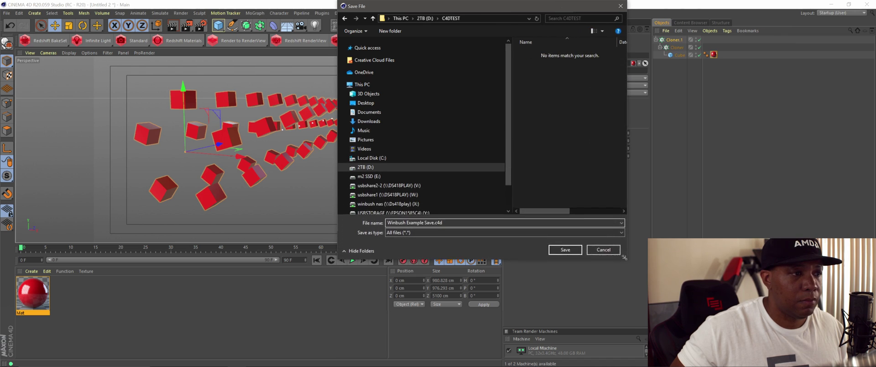
left_click_drag(462, 10, 212, 21)
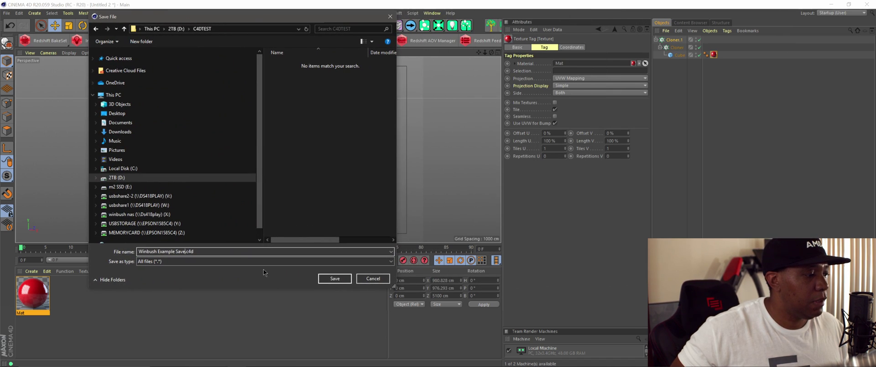
left_click(336, 279)
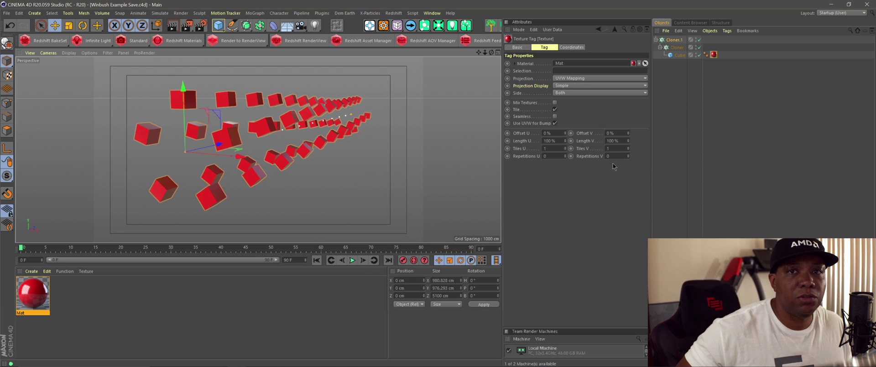
Save the project for Melange as "Exampel For Unreal.c4d" in the C4DTEST folder.
left_click(7, 14)
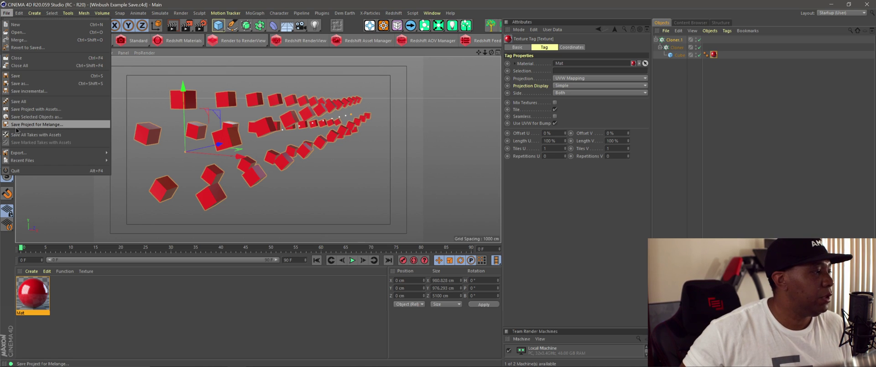
left_click(49, 125)
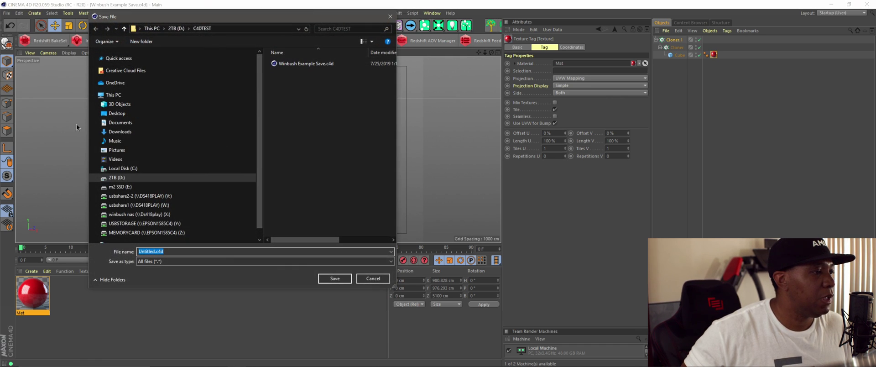
left_click(181, 252)
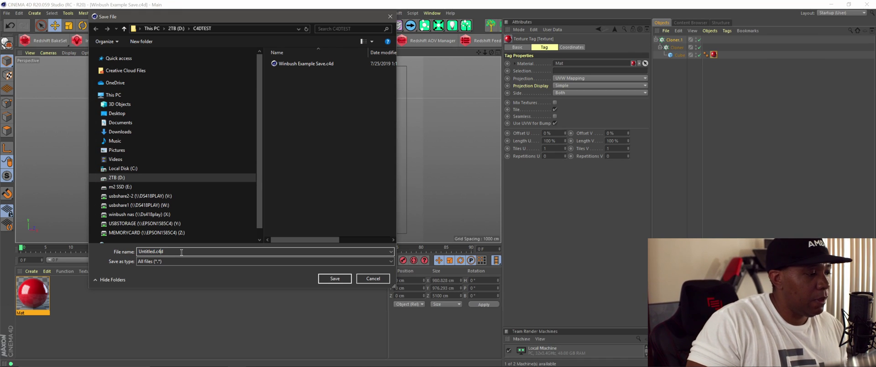
key("BackSpace")
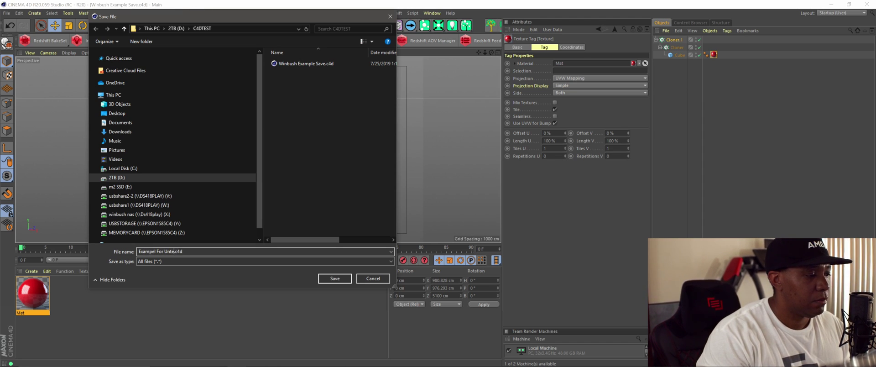
type("al")
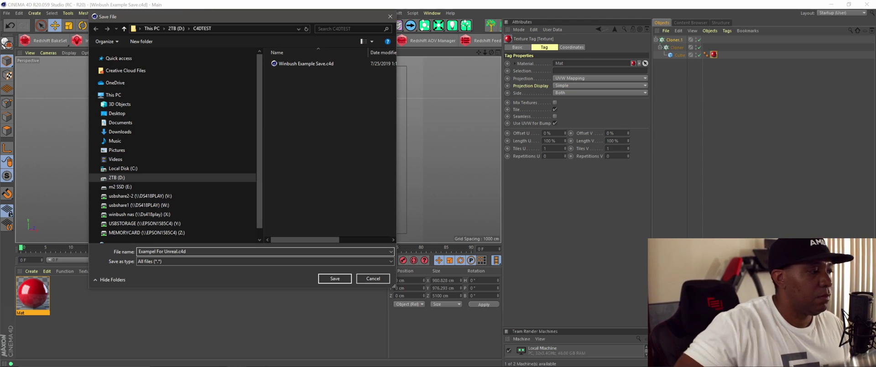
left_click(335, 278)
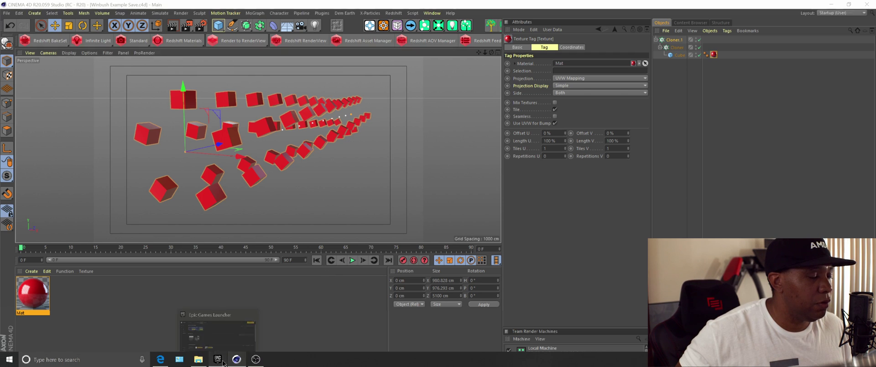
Switch to the Unreal Project Browser, start a new project and preview the First Person, Third Person and Blank Blueprint templates.
left_click(222, 363)
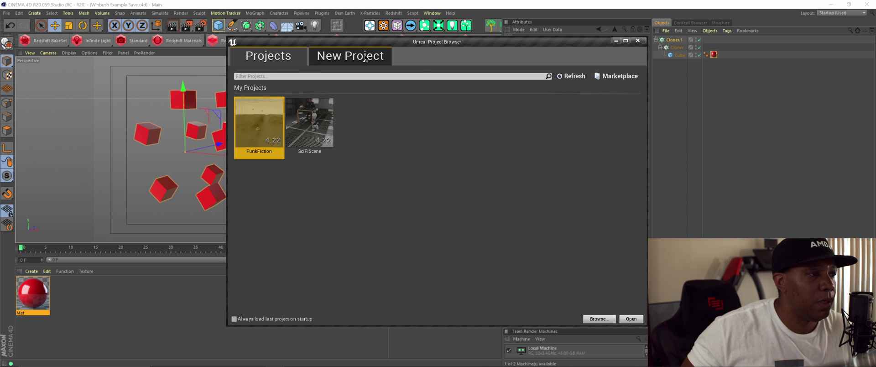
left_click(343, 56)
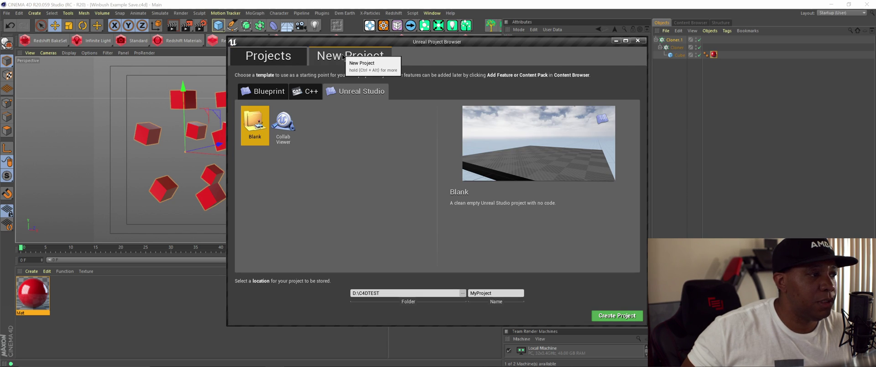
left_click(257, 90)
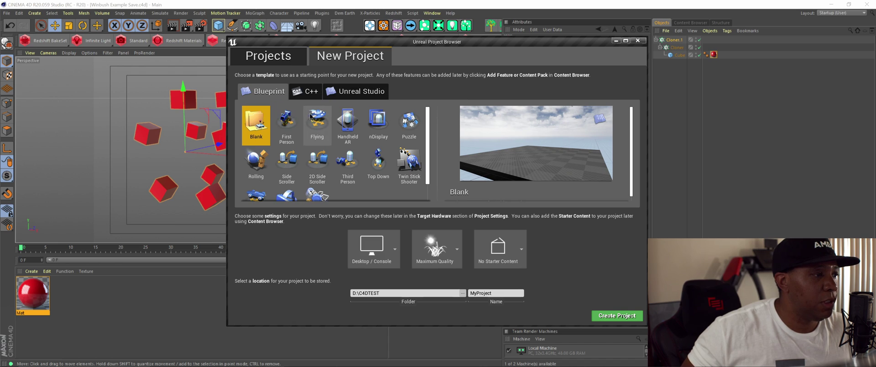
left_click(288, 131)
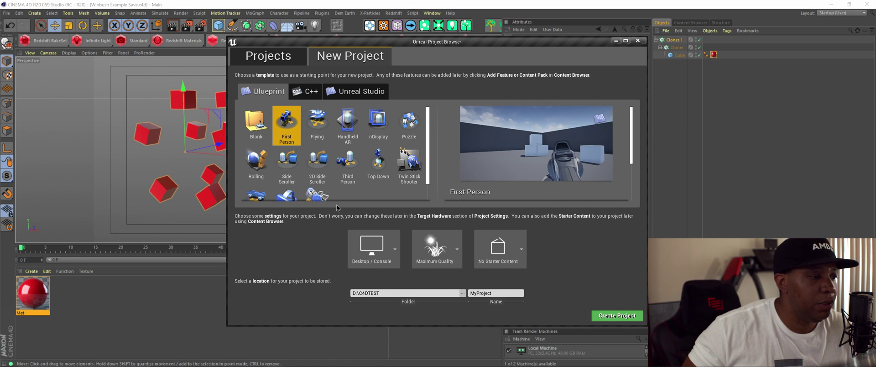
left_click(352, 155)
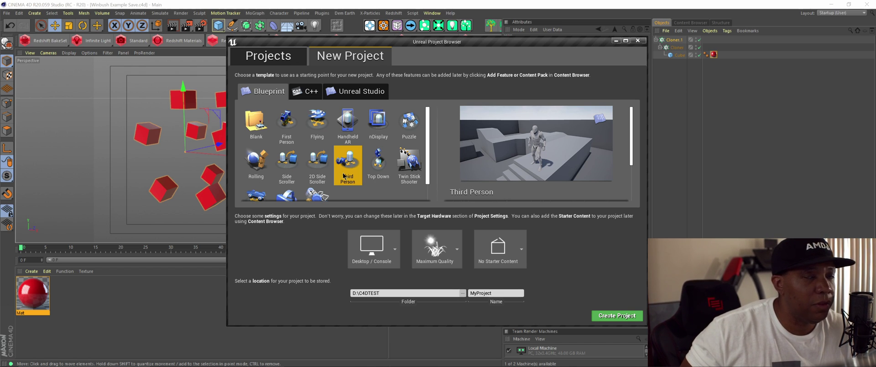
left_click(259, 133)
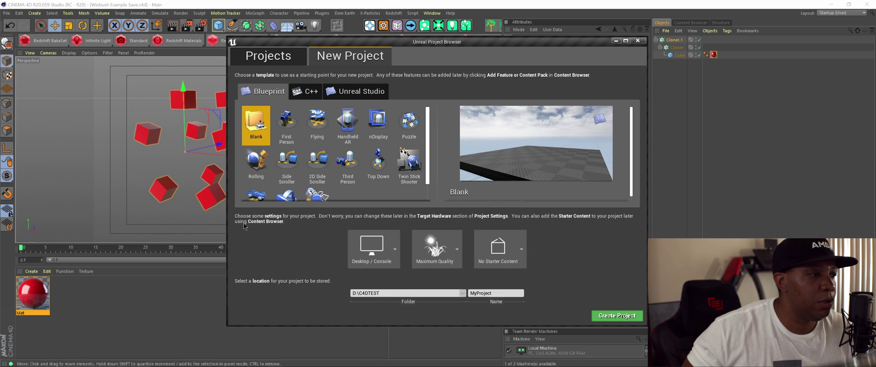
Create a Blank Unreal Studio project named MyProject in D:\C4DTEST.
left_click(358, 91)
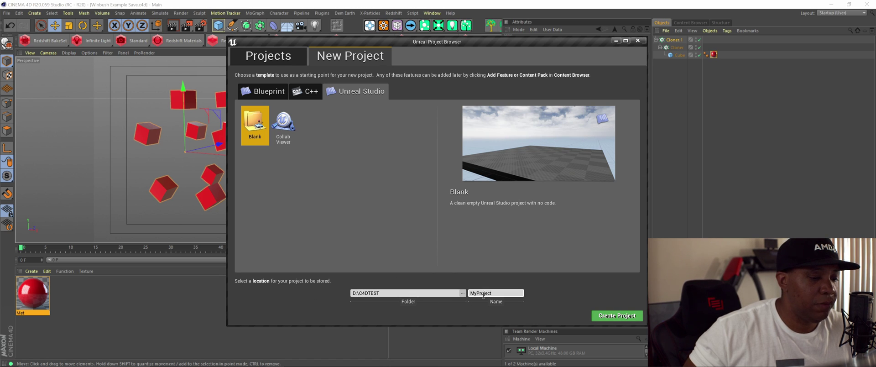
left_click(607, 316)
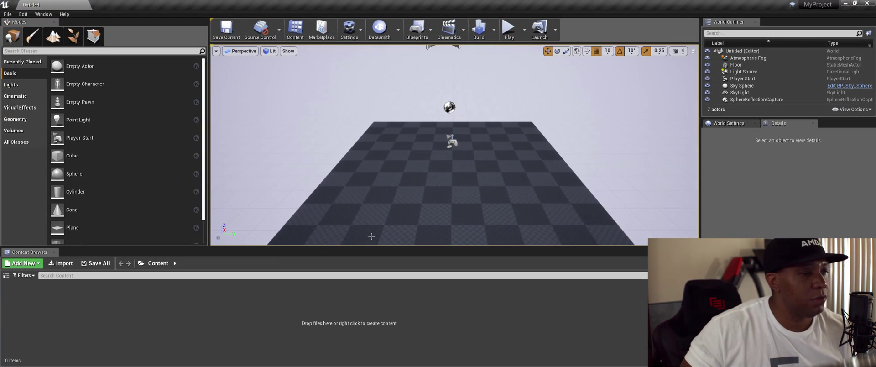
Start a Datasmith import with the Cinema 4D importer and browse to the C4DTEST folder on drive D.
middle_click_drag(436, 207, 447, 219)
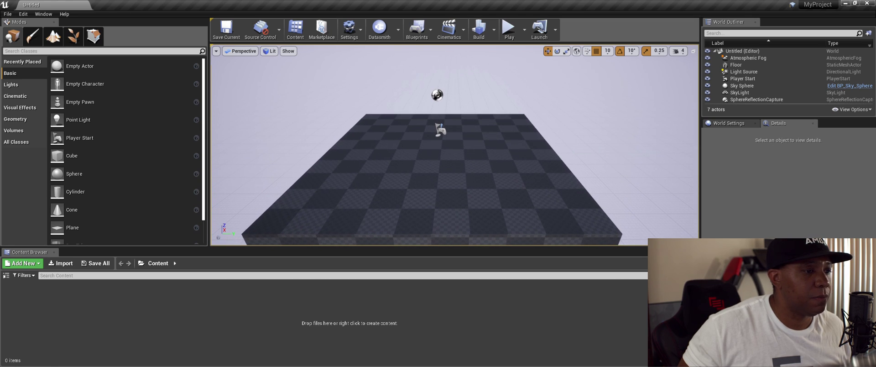
left_click(399, 31)
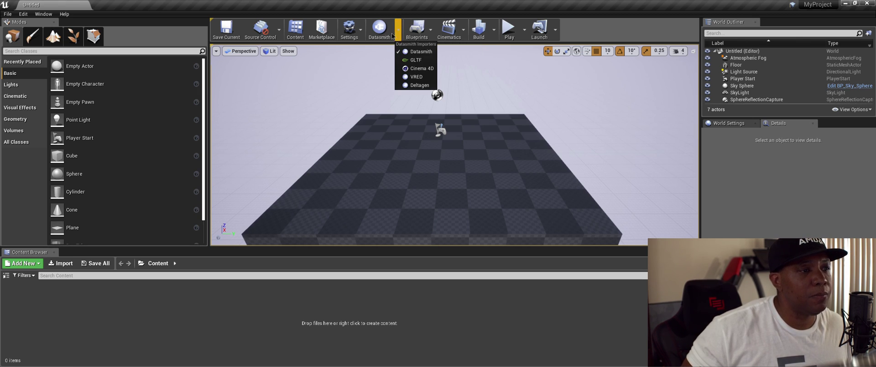
left_click(414, 69)
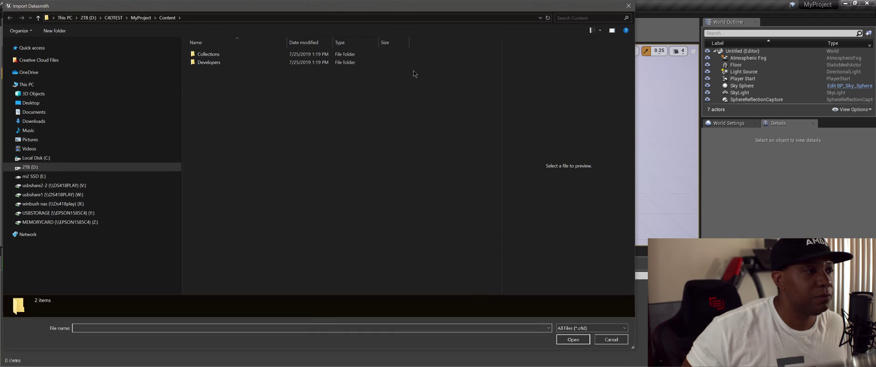
left_click(41, 167)
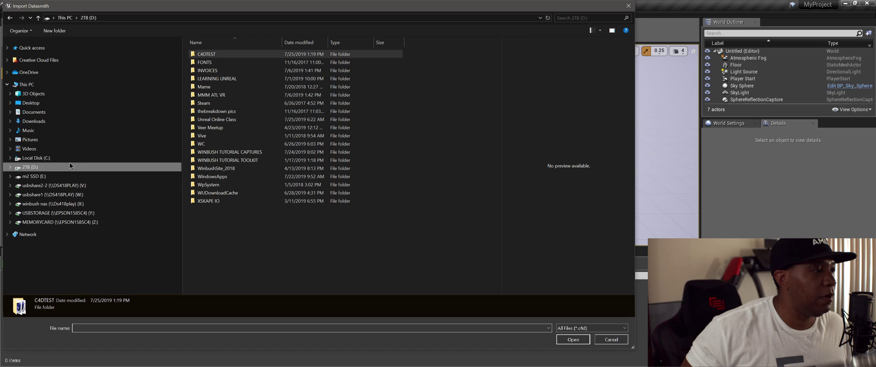
double_click(219, 56)
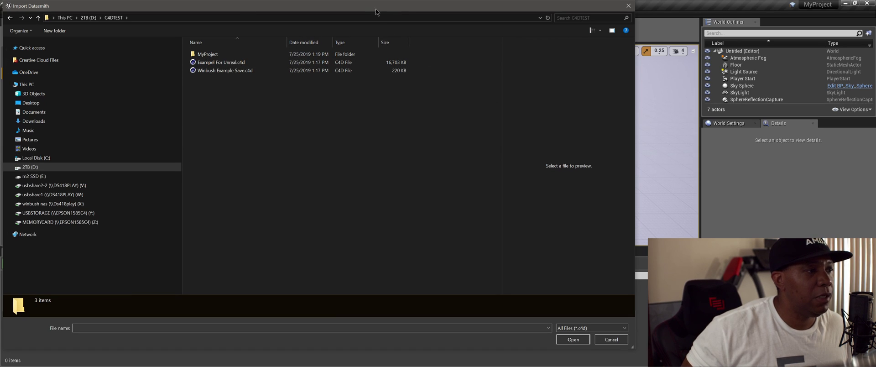
Correct the misspelled Melange file's name to "Example For Unreal.c4d" in the import dialog.
left_click(218, 63)
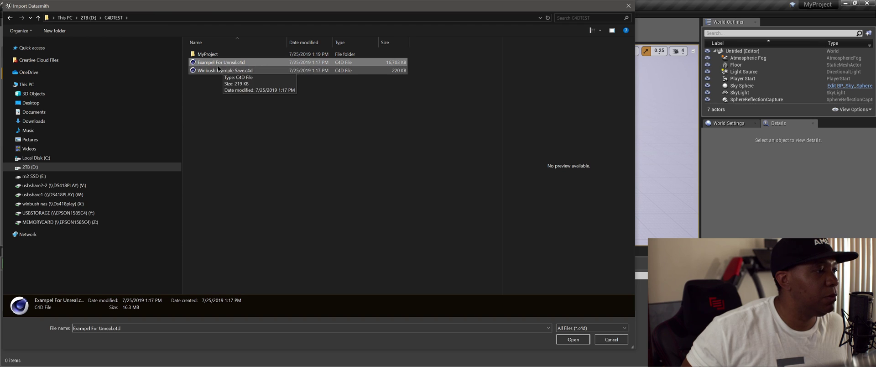
left_click(216, 63)
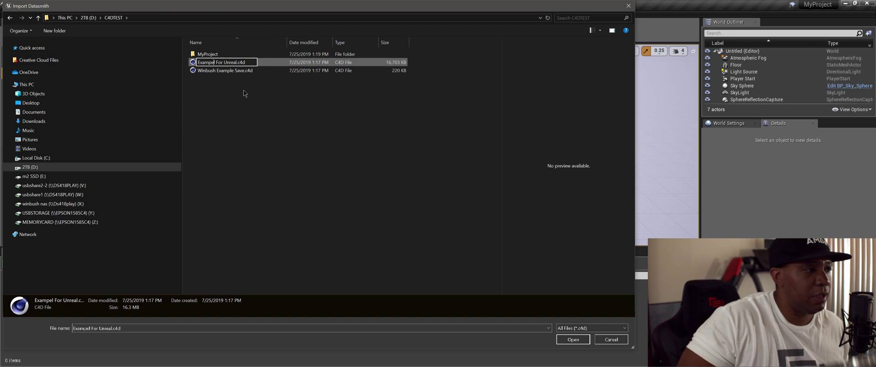
key("BackSpace")
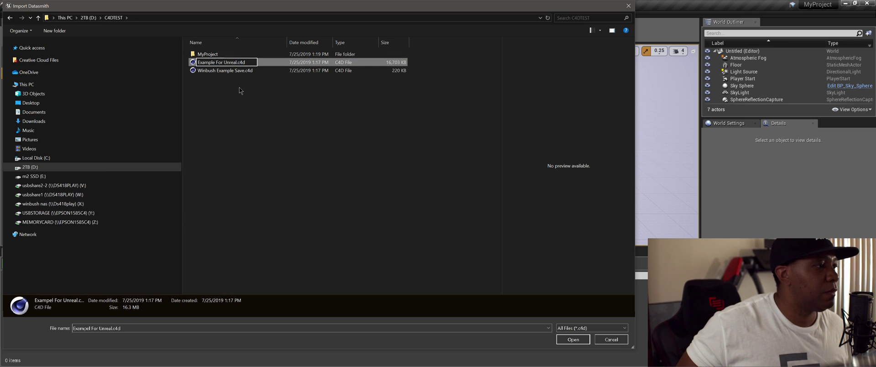
key("Return")
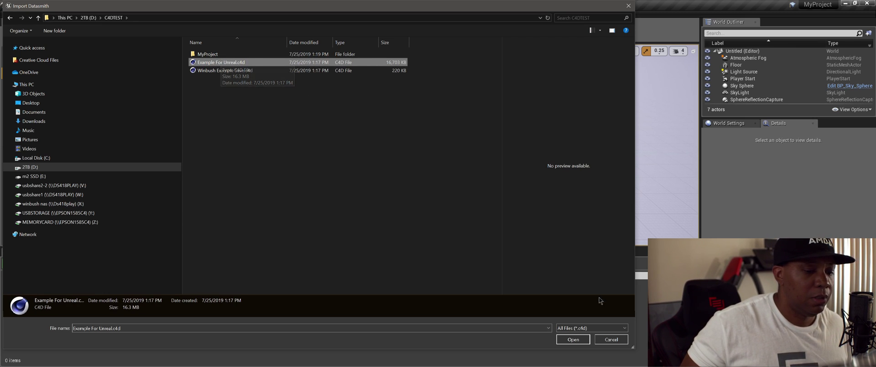
Import Example For Unreal.c4d into the Content folder with geometry, materials and textures, lights, cameras and animations enabled.
left_click(575, 341)
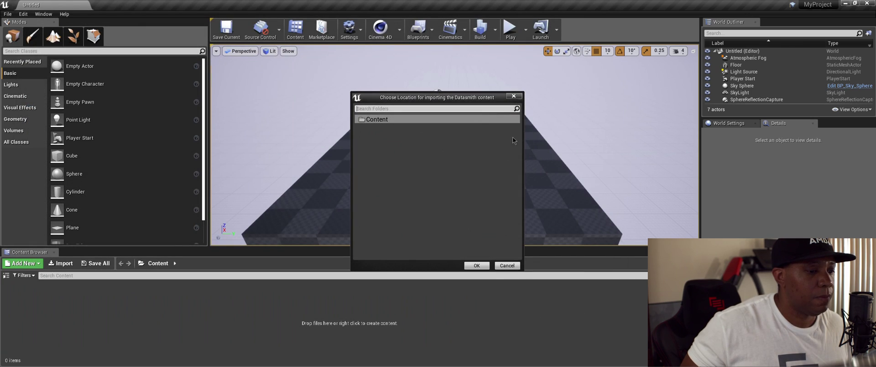
left_click_drag(390, 101, 375, 85)
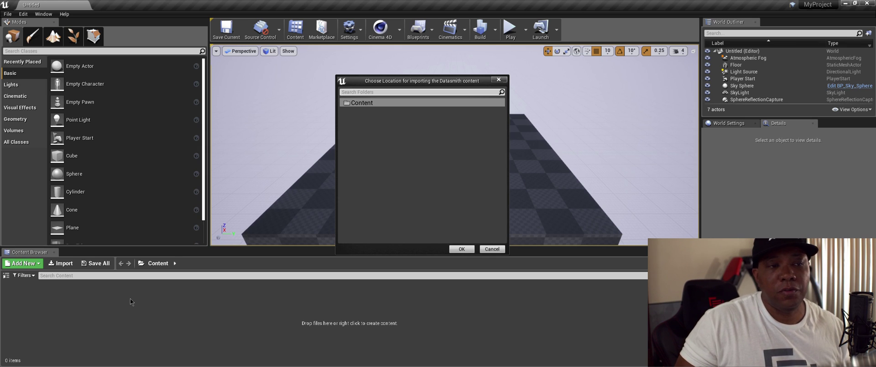
left_click(366, 105)
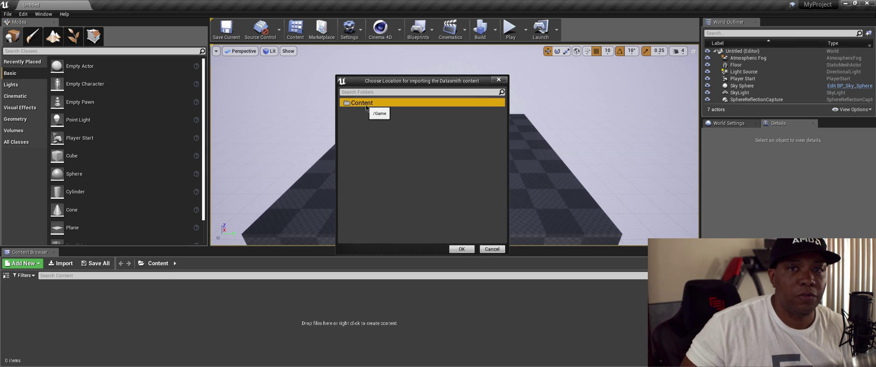
left_click(462, 249)
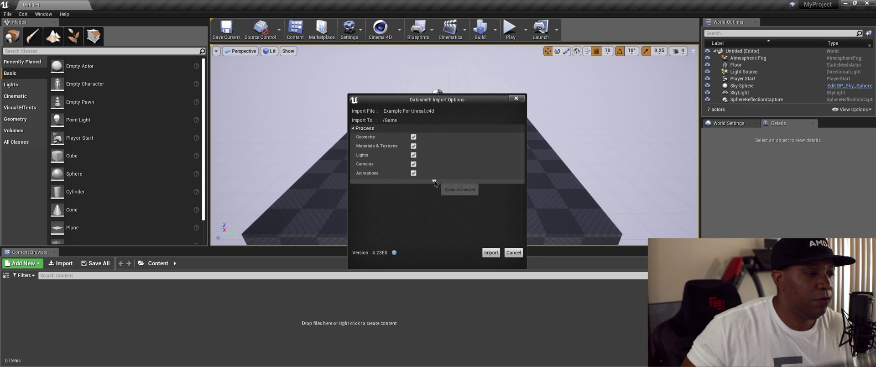
left_click(435, 181)
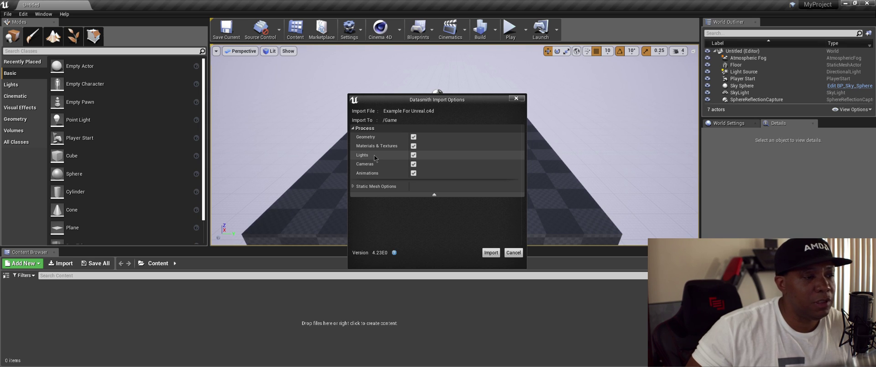
left_click(492, 254)
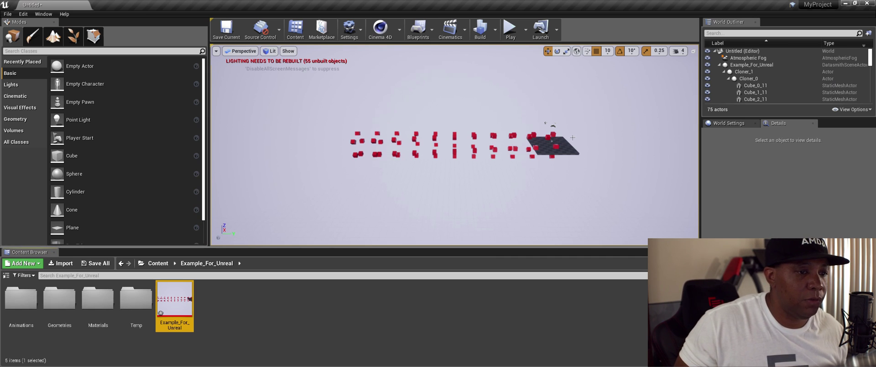
Examine the imported red cloner cubes in the viewport from several angles and up close.
left_click_drag(391, 164, 274, 163, "alt")
scroll(520, 173, "up", 7)
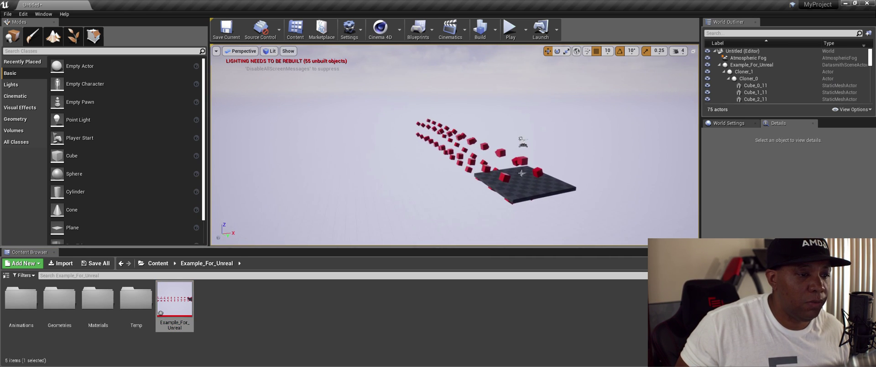
scroll(520, 173, "up", 3)
middle_click_drag(520, 173, 677, 228)
left_click_drag(455, 145, 337, 150, "alt")
scroll(468, 80, "up", 6)
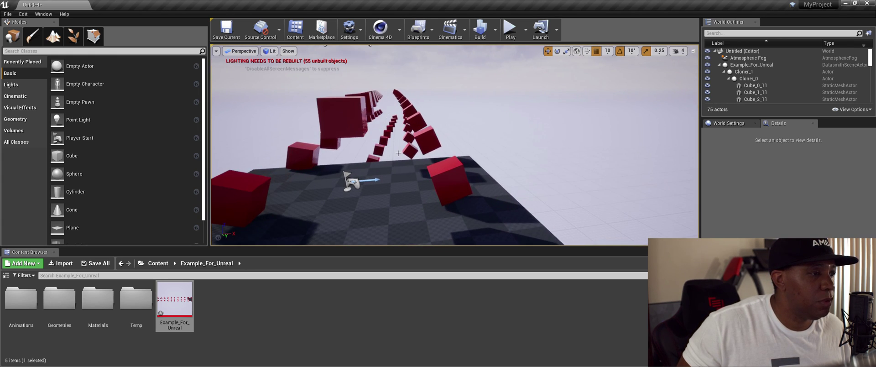
scroll(469, 79, "down", 1)
Play the level in the viewport to fly among the cubes, and stop the play session.
left_click(511, 29)
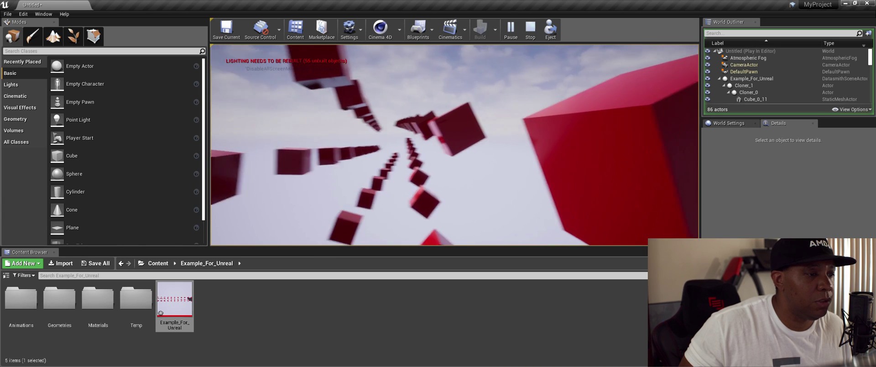
key("Escape")
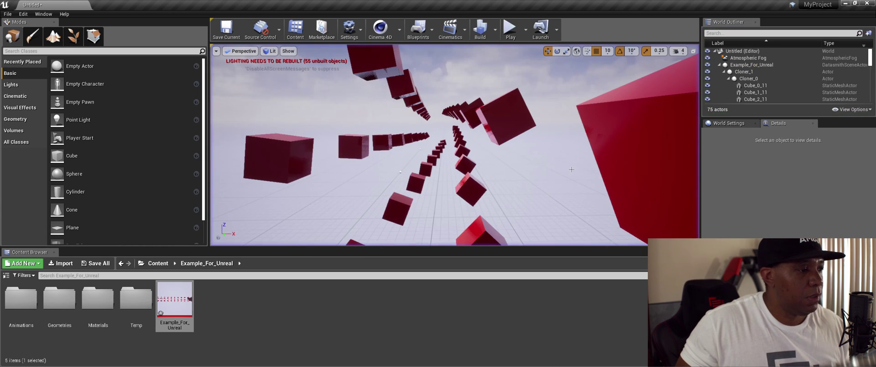
left_click(373, 329)
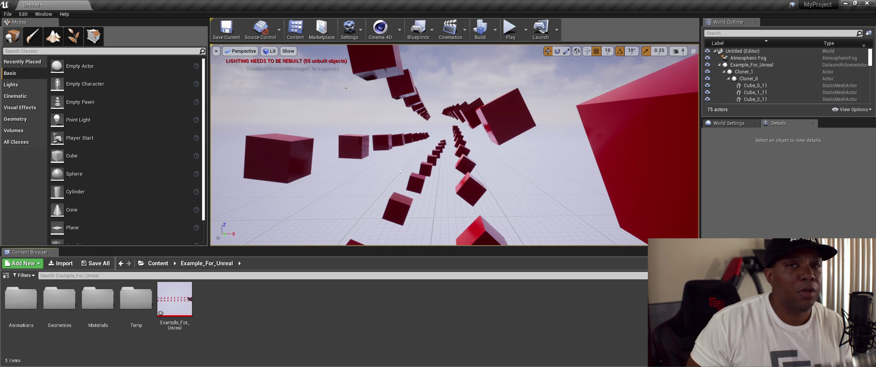
Create a new level from the Default template without saving the current untitled level.
left_click(7, 14)
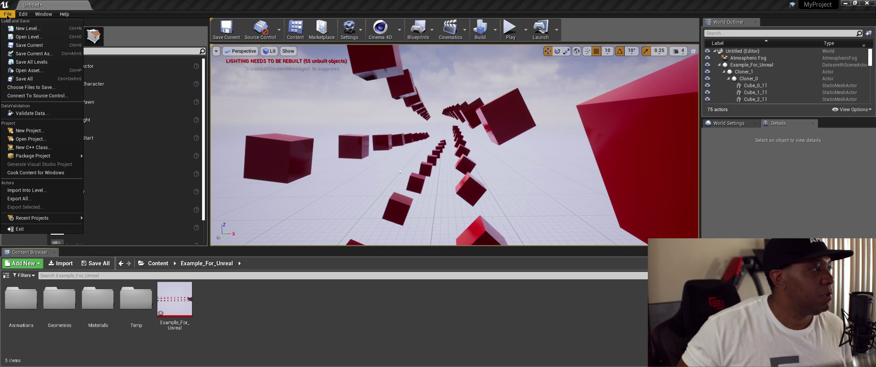
left_click(27, 29)
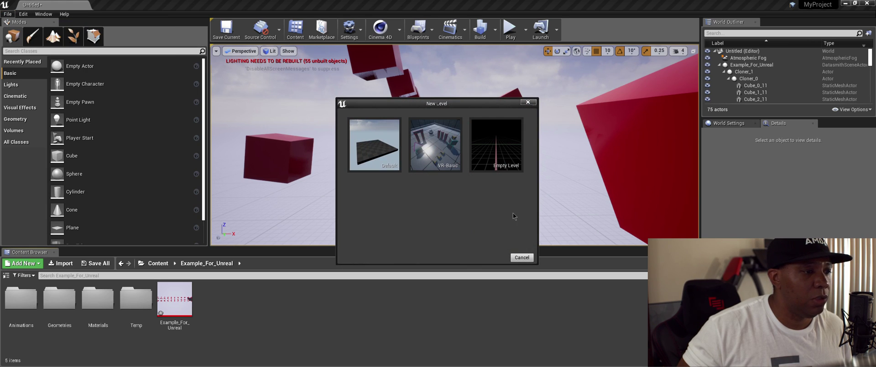
left_click(383, 150)
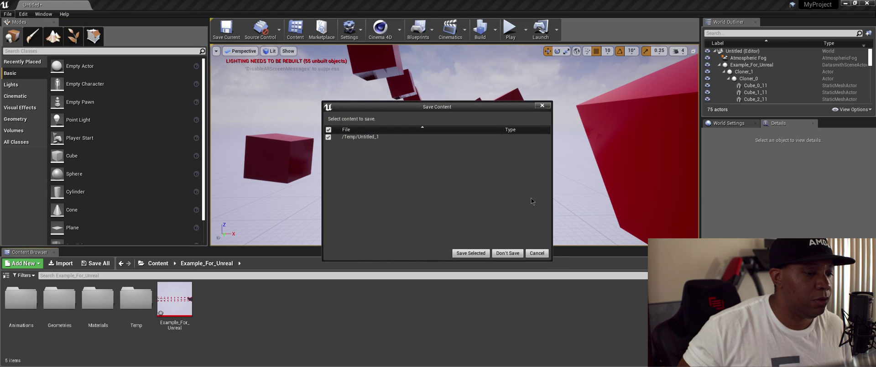
left_click(505, 252)
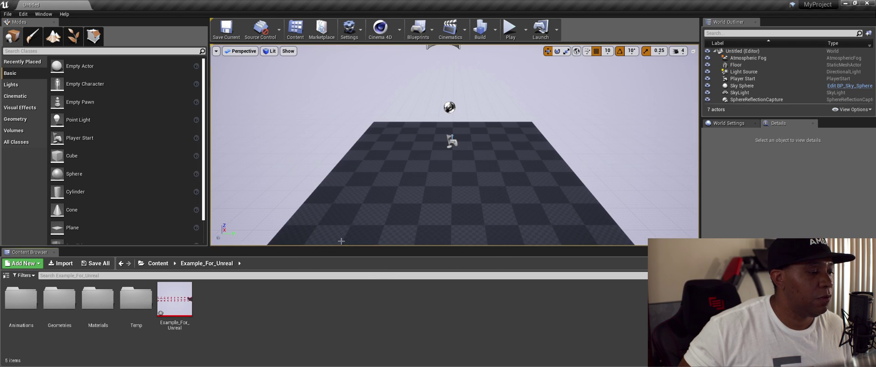
Start another Cinema 4D Datasmith import and open C4D TO UNREAL.c4d from the C4D folder inside XSKAPE IO on drive D.
left_click(385, 32)
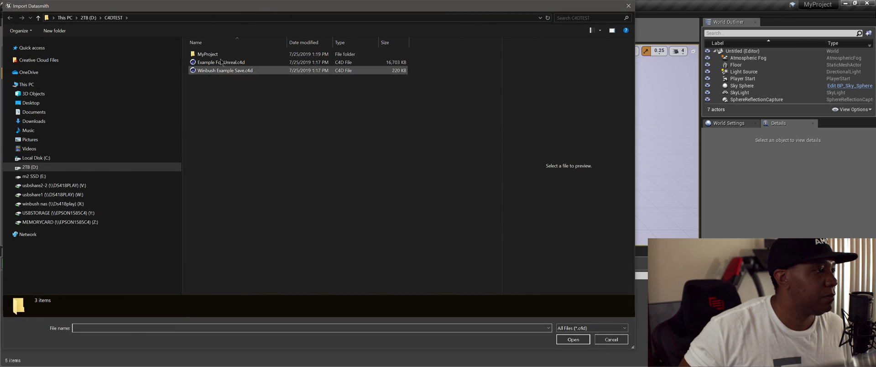
left_click(91, 17)
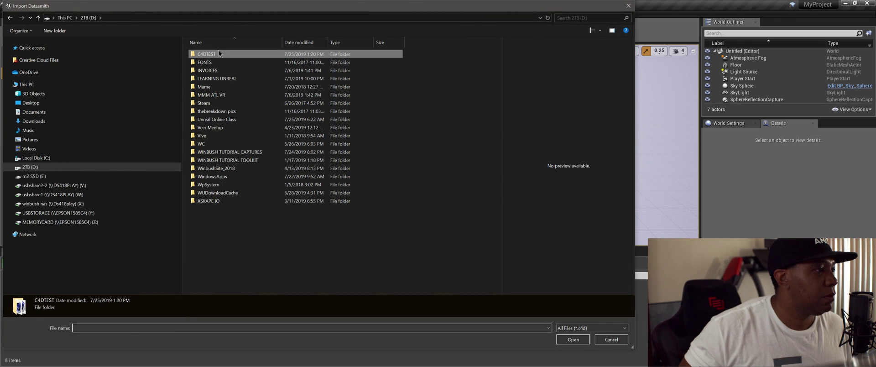
double_click(217, 55)
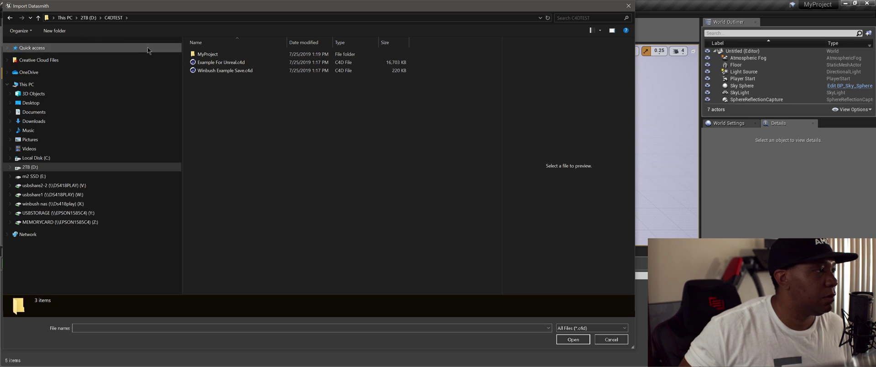
left_click(89, 18)
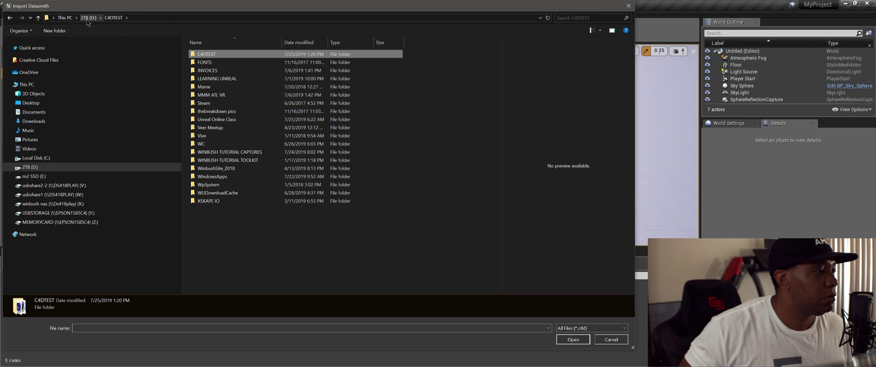
double_click(215, 200)
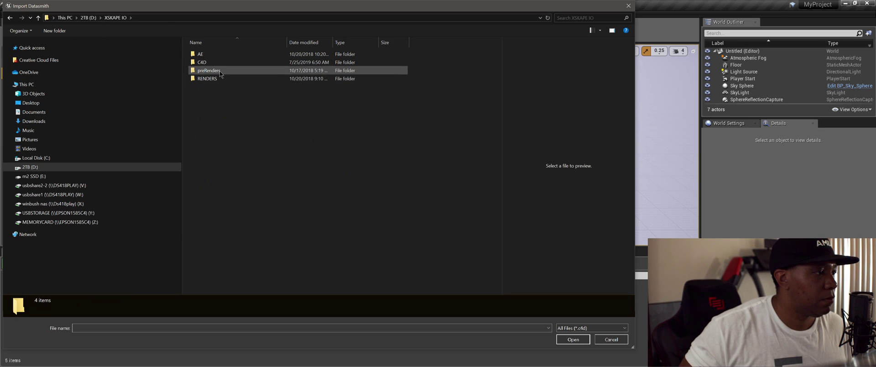
double_click(215, 73)
left_click(215, 54)
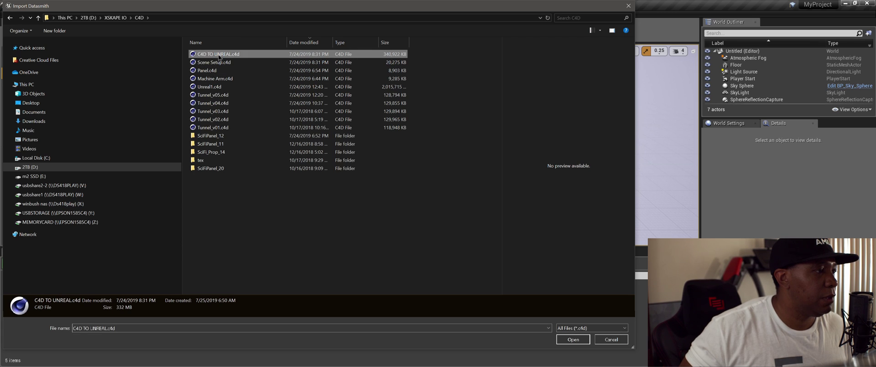
left_click(573, 340)
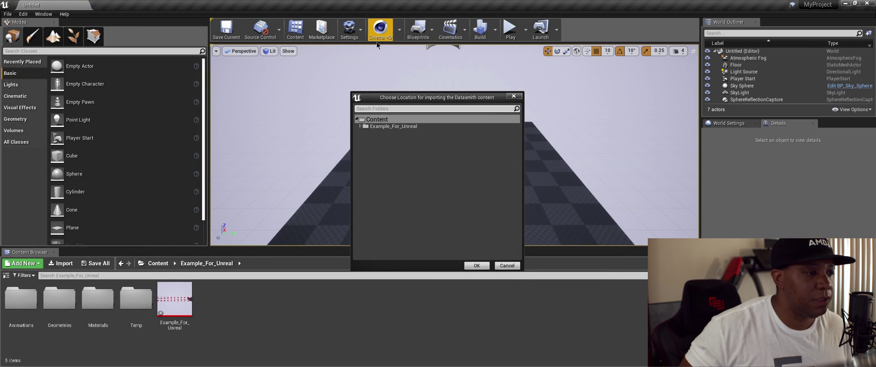
Import C4D TO UNREAL.c4d into the Content folder, keeping geometry, materials and textures, lights, cameras and animations enabled.
left_click(379, 119)
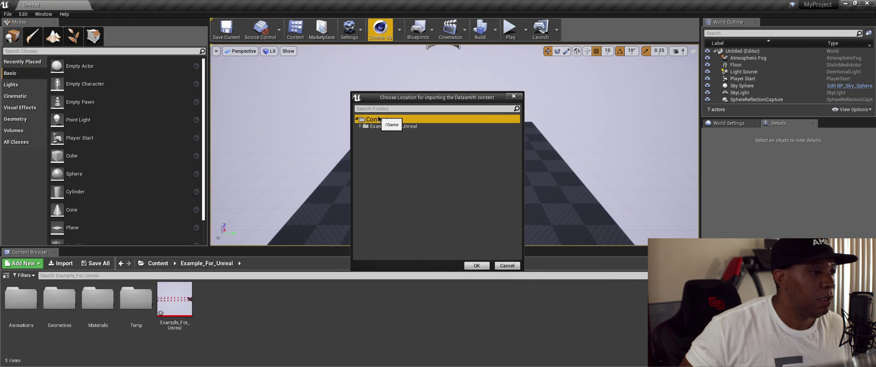
left_click(477, 265)
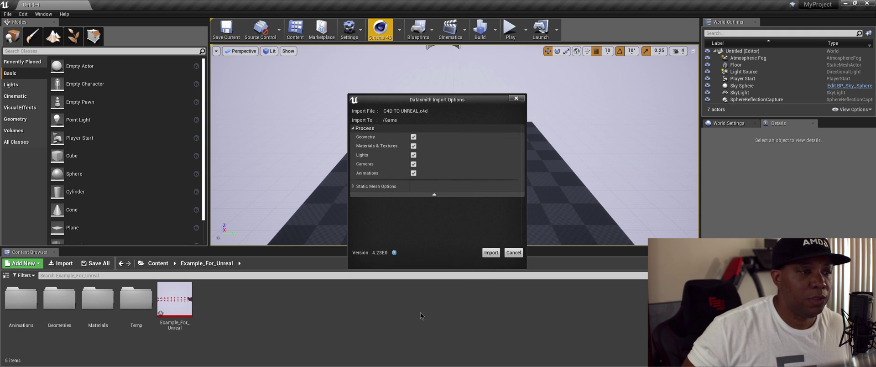
left_click(493, 253)
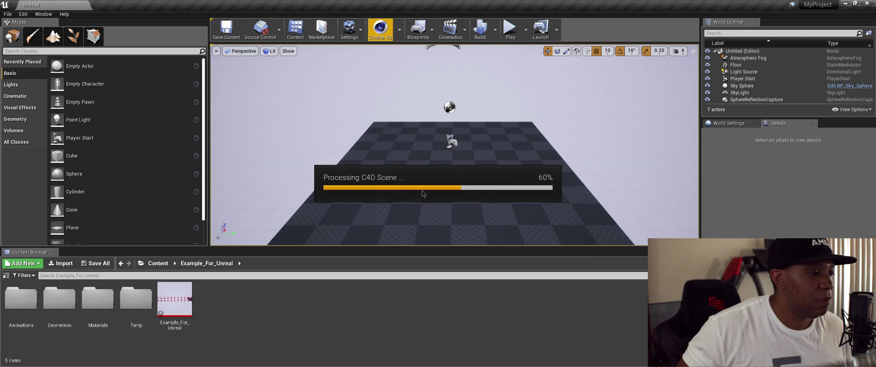
Switch to Cinema 4D, bring up the open C4D TO UNREAL.c4d scene and maximize its perspective view.
key("super")
left_click(227, 361)
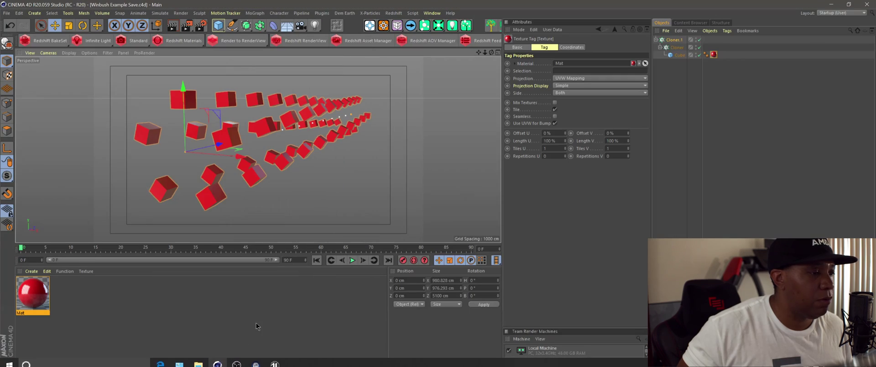
left_click(432, 13)
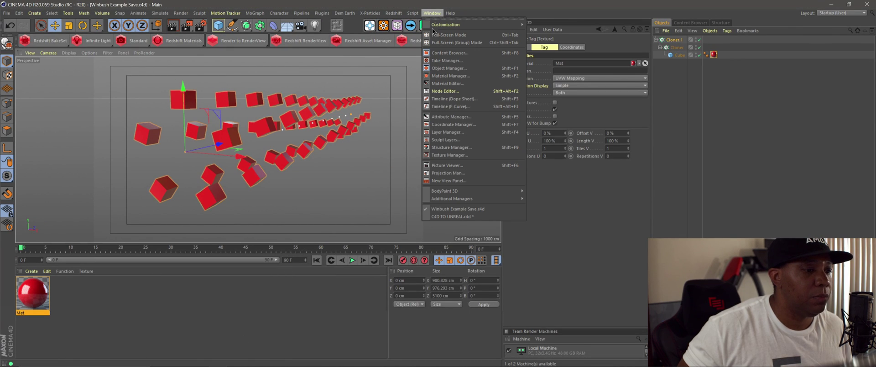
left_click(458, 216)
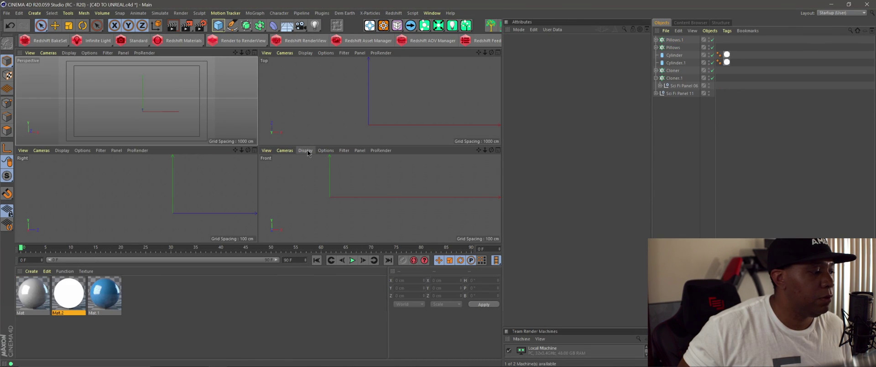
left_click(254, 53)
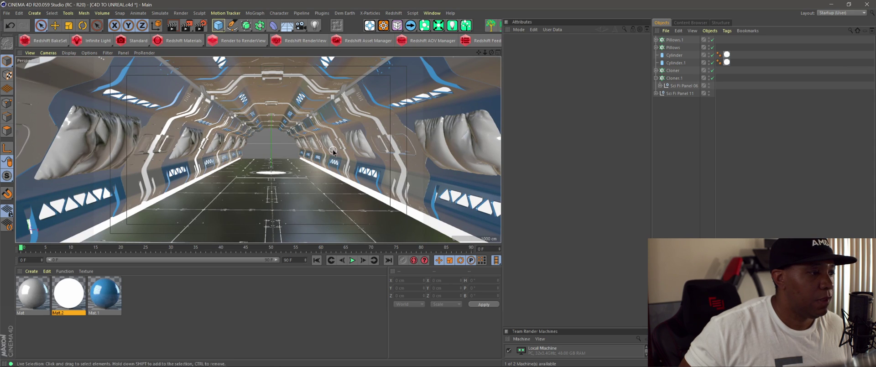
Expand the Cloner down to its Sci Fi Panel 12 parts and inspect Plane.1 and the Plane object's texture tag.
scroll(332, 146, "down", 5)
mouse_move(316, 143)
left_mouse_down("alt")
mouse_move(341, 155)
mouse_move(297, 137)
mouse_move(332, 136)
mouse_move(285, 137)
mouse_move(327, 147)
left_mouse_up("alt")
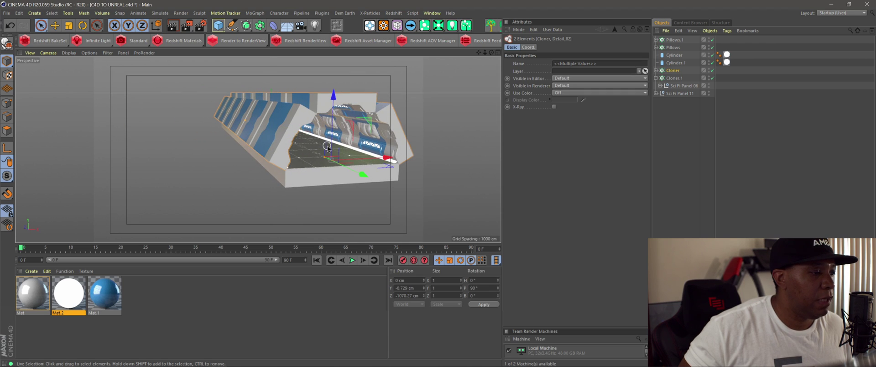
right_click_drag(327, 146, 311, 158, "alt")
mouse_move(309, 155)
left_mouse_down("alt")
mouse_move(267, 173)
mouse_move(298, 149)
mouse_move(292, 159)
left_mouse_up("alt")
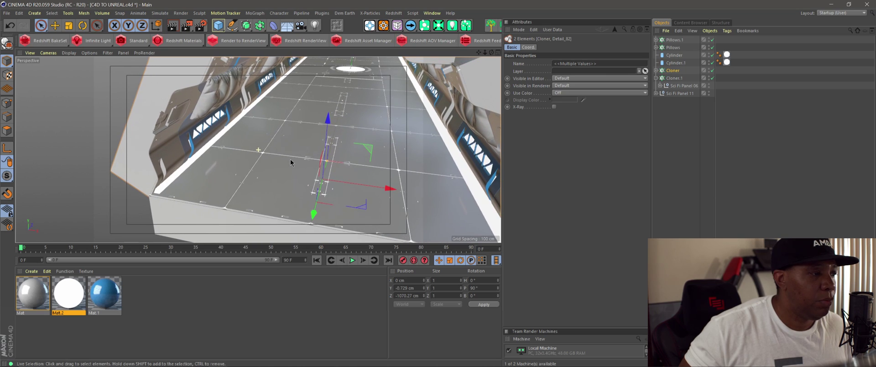
left_click(656, 70)
left_click(665, 86)
left_click(678, 101)
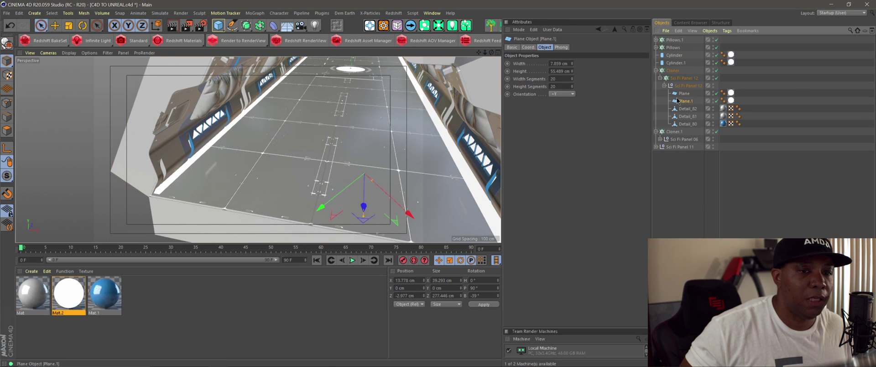
left_click(731, 93)
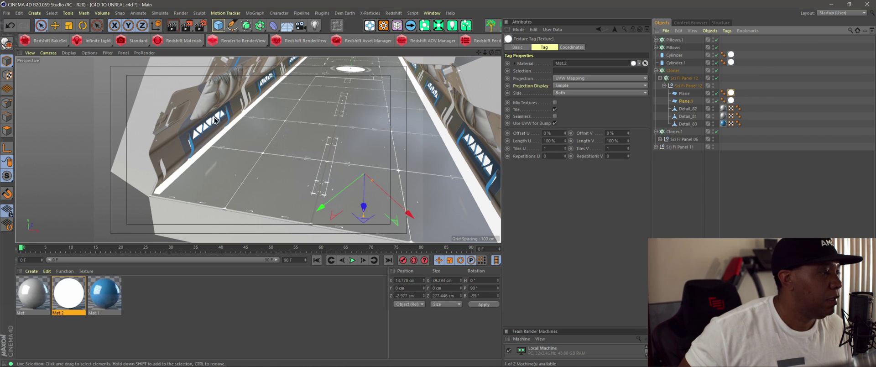
Inspect the Pillows.1 cushions and wall panels up close, check the blue Mat.1 material and clear the material selection.
left_click(202, 90)
scroll(237, 107, "up", 3)
left_click_drag(235, 113, 250, 151, "alt")
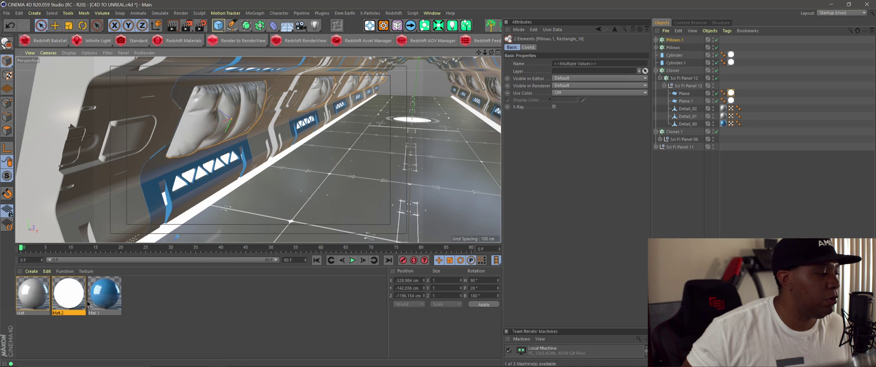
left_click(107, 308)
left_click(229, 308)
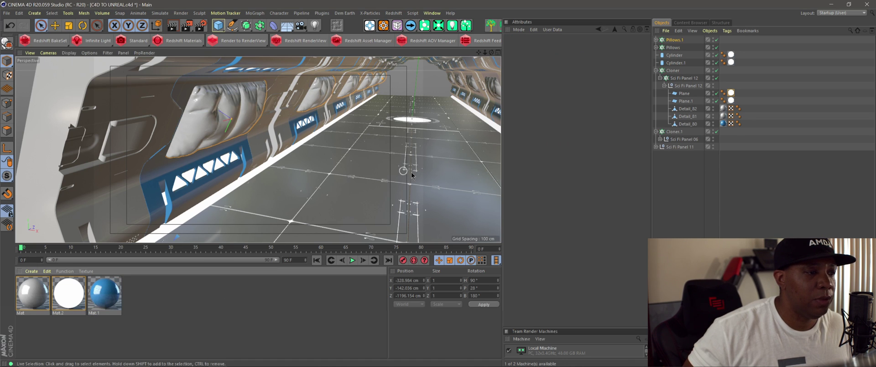
View the length of the corridor, review the Pillows cloner's Instance Mode options and keep Instance.
middle_click_drag(414, 175, 336, 168, "alt")
left_click_drag(337, 168, 357, 160, "alt")
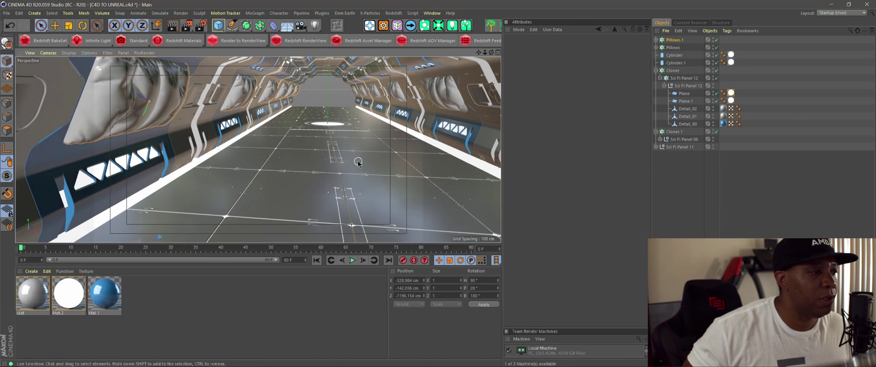
middle_click_drag(358, 160, 344, 196, "alt")
left_click_drag(345, 195, 319, 194, "alt")
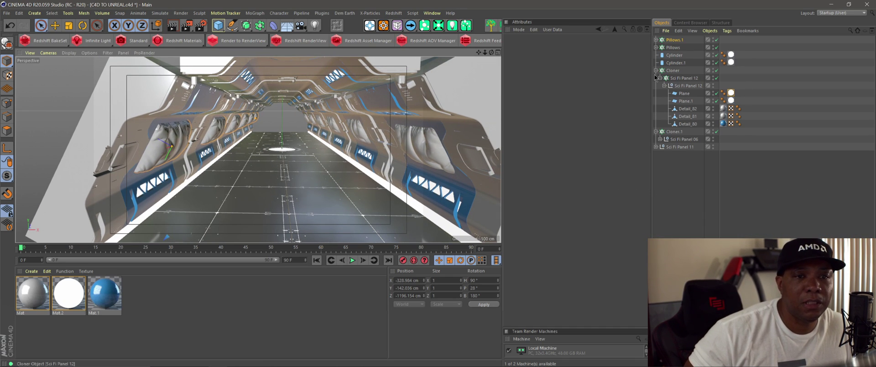
left_click(676, 63)
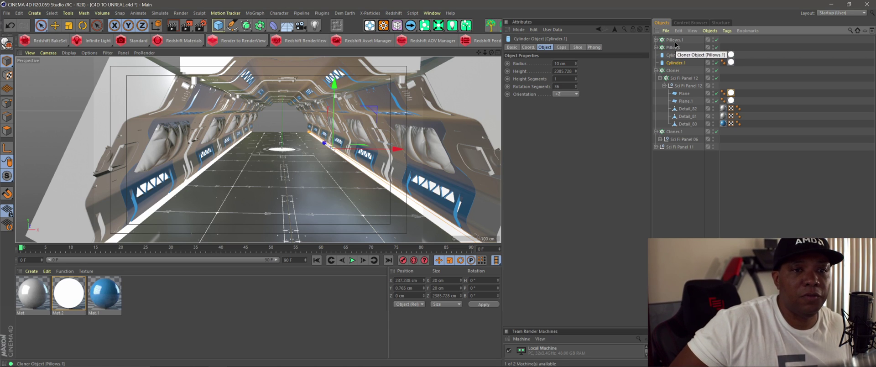
left_click(676, 49)
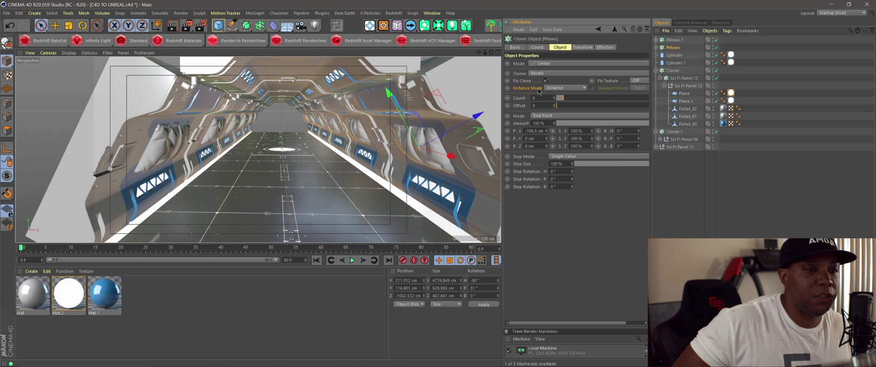
left_click(564, 89)
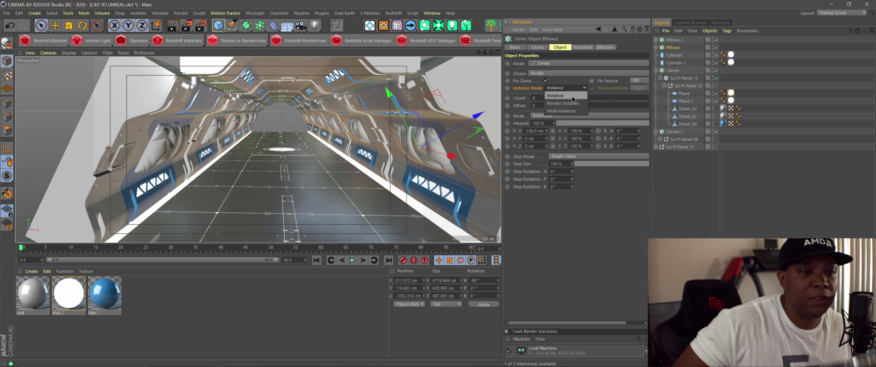
left_click(576, 96)
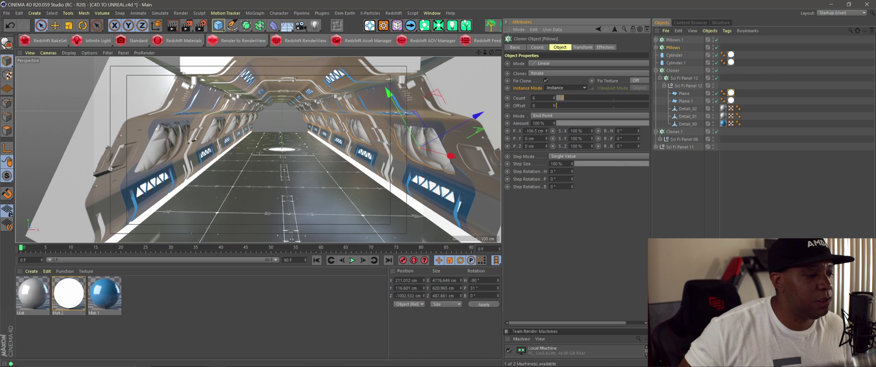
Switch to Unreal Engine and bring the interior of the imported corridor into view from its open end.
left_click(274, 359)
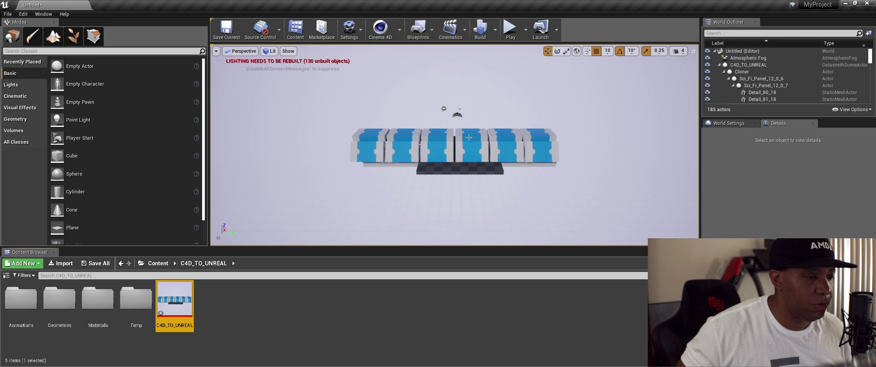
left_click_drag(447, 142, 292, 134, "alt")
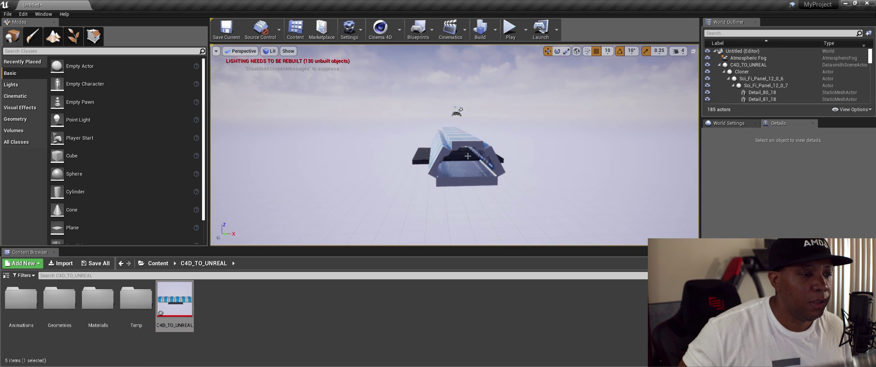
right_click_drag(468, 156, 559, 156, "alt")
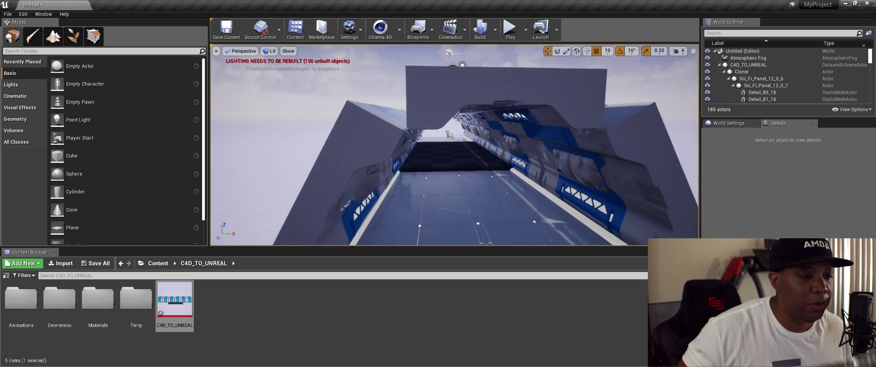
middle_click_drag(510, 230, 478, 200, "alt")
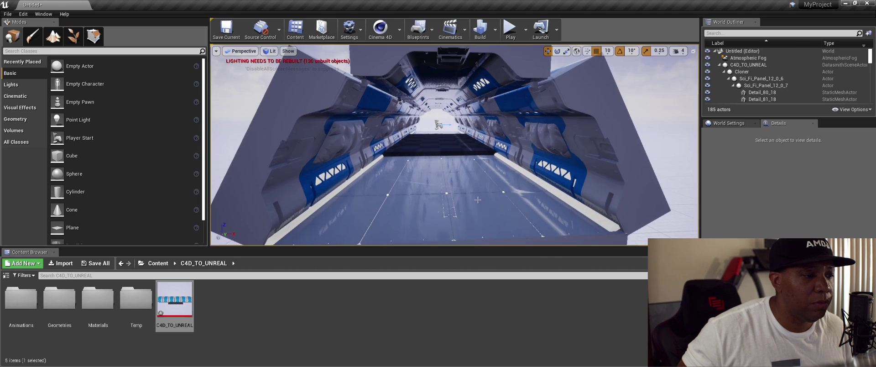
Delete the default Floor actor that runs through the corridor.
left_click(436, 147)
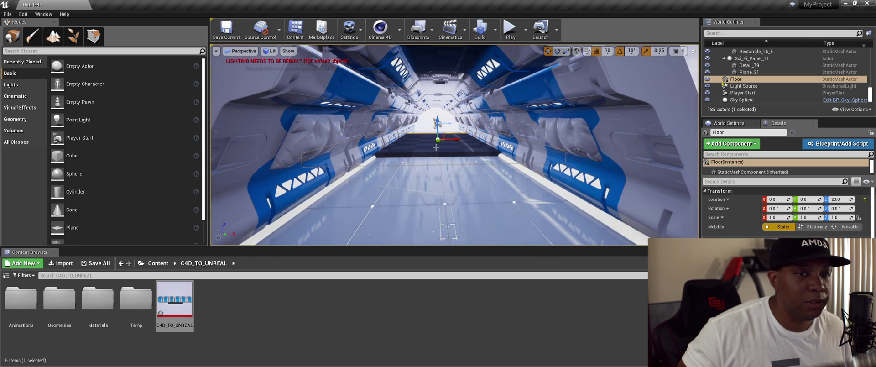
left_click(737, 79)
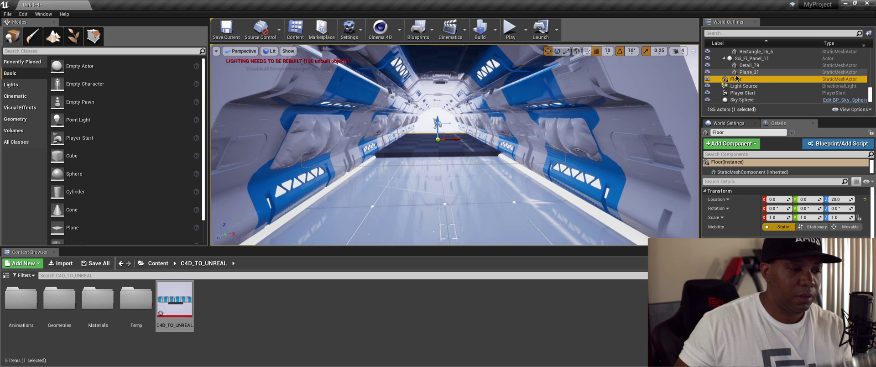
key("Delete")
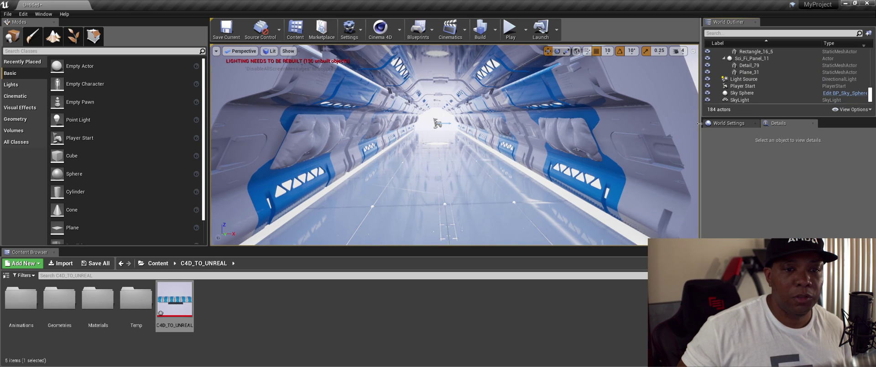
Widen the World Outliner, collapse the C4D_TO_UNREAL hierarchy and delete the Atmospheric Fog actor.
left_click_drag(700, 123, 614, 123)
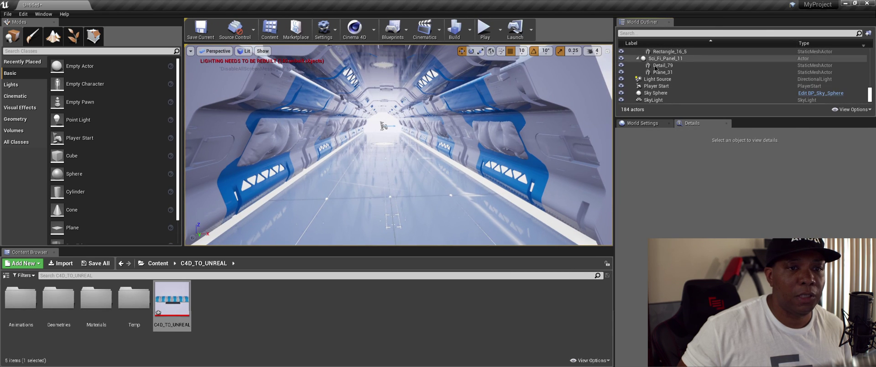
scroll(656, 68, "up", 8)
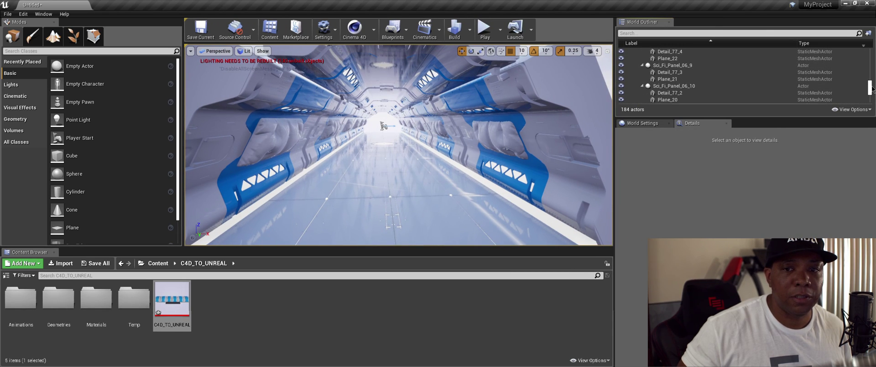
left_click_drag(871, 88, 871, 51)
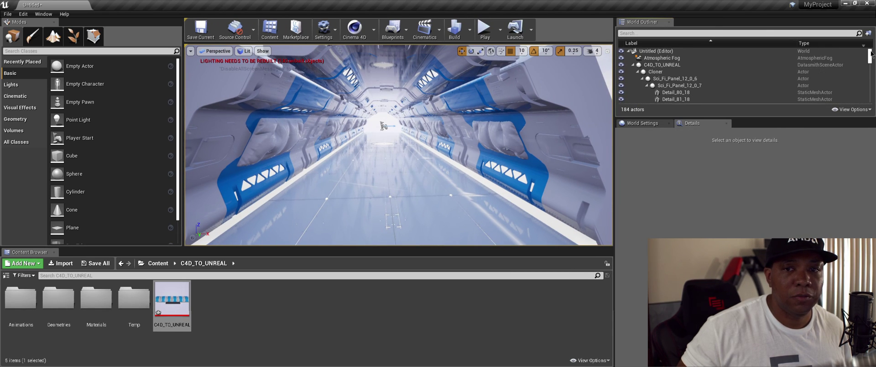
left_click(633, 65)
left_click(659, 58)
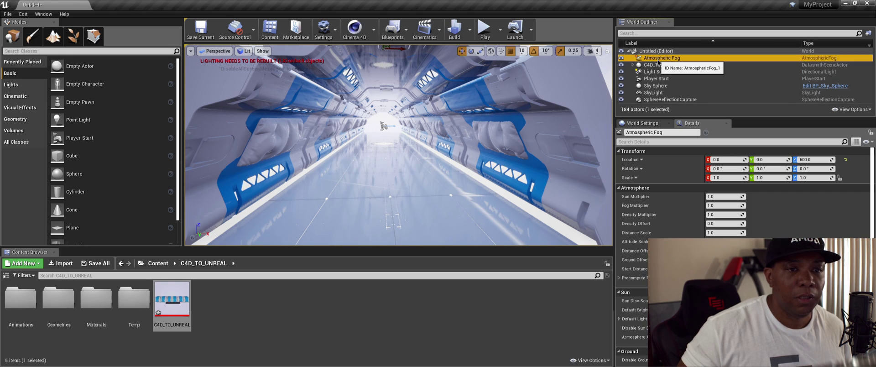
key("Delete")
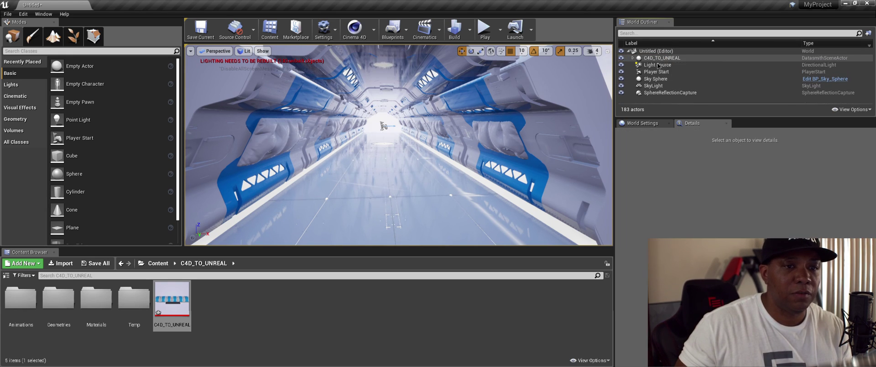
Delete the Light Source, Sky Sphere and SkyLight actors, keeping Player Start and SphereReflectionCapture.
left_click(663, 65)
key("Delete")
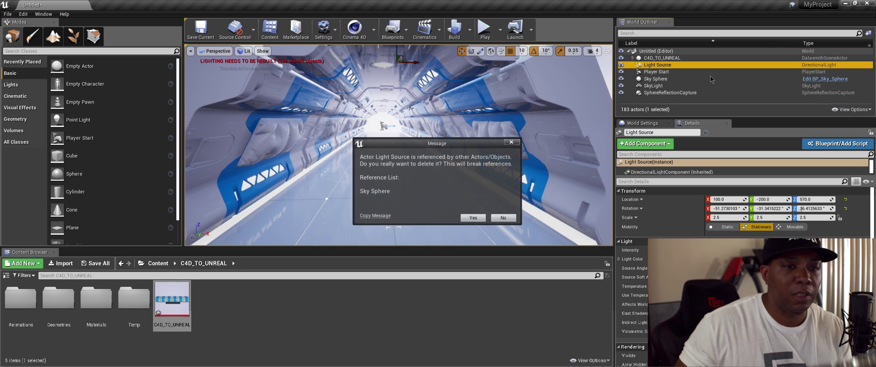
left_click(481, 221)
left_click(658, 72)
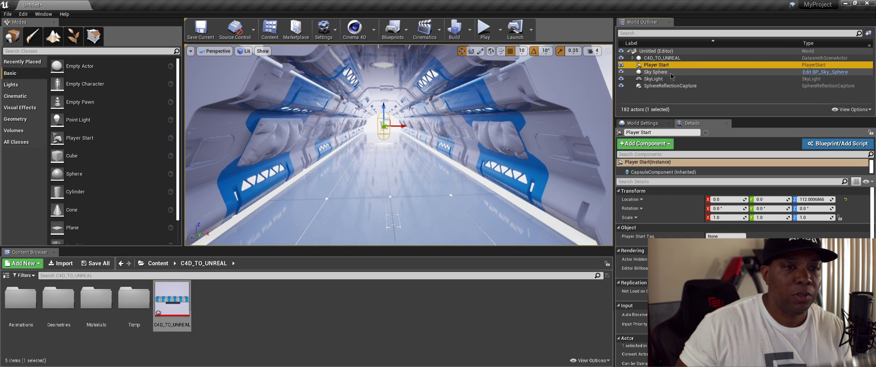
key("Delete")
left_click(660, 72)
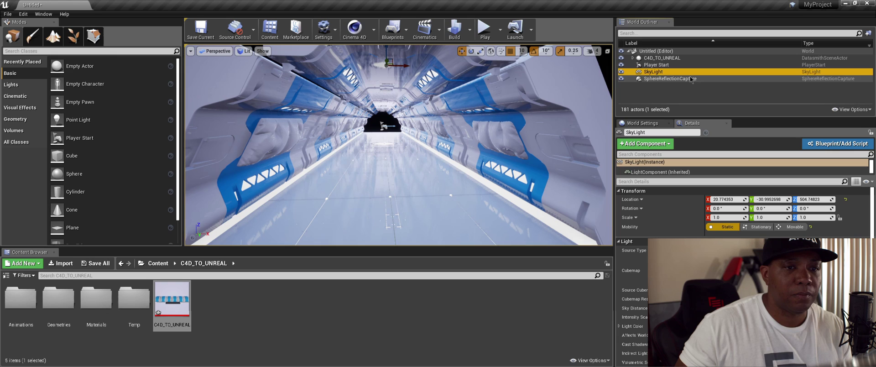
key("Delete")
left_click(671, 72)
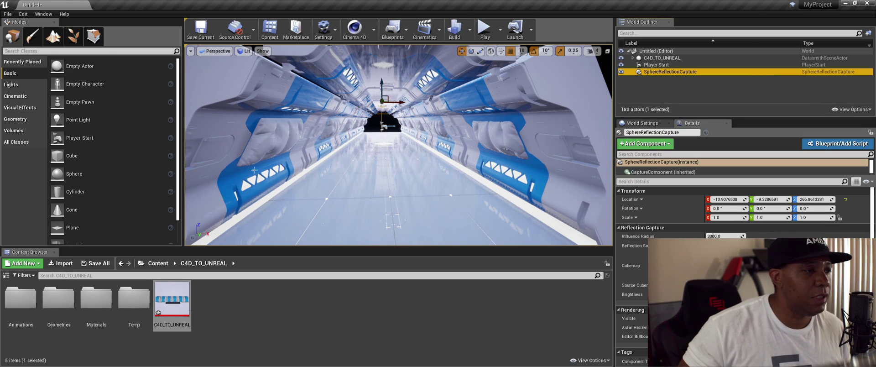
left_click(656, 66)
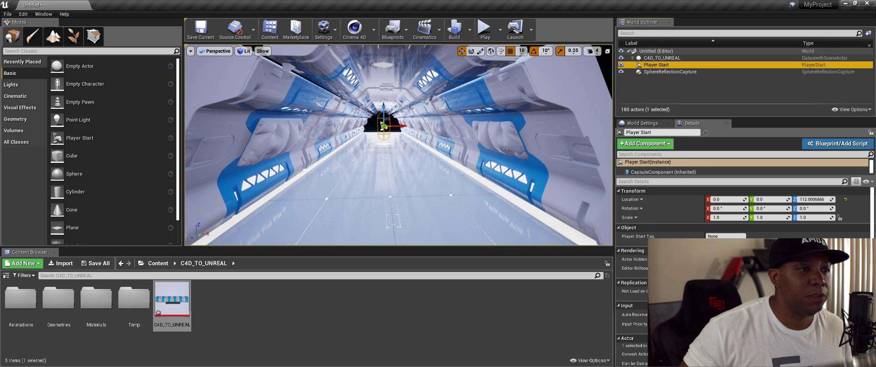
Build only the lighting for the level and dismiss the resulting Message Log.
left_click(470, 30)
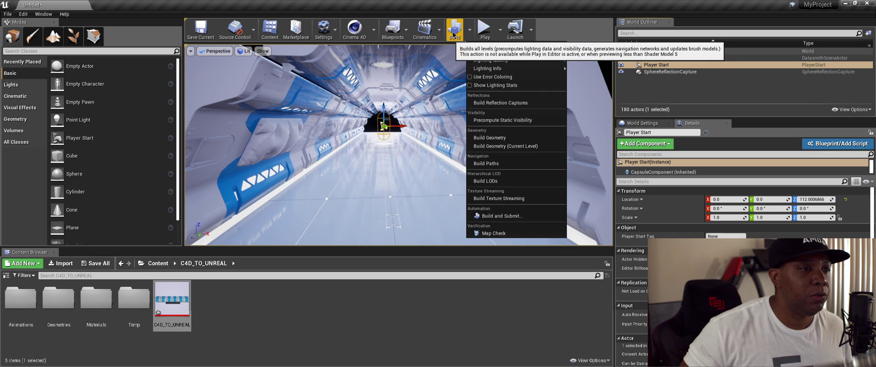
mouse_move(502, 60)
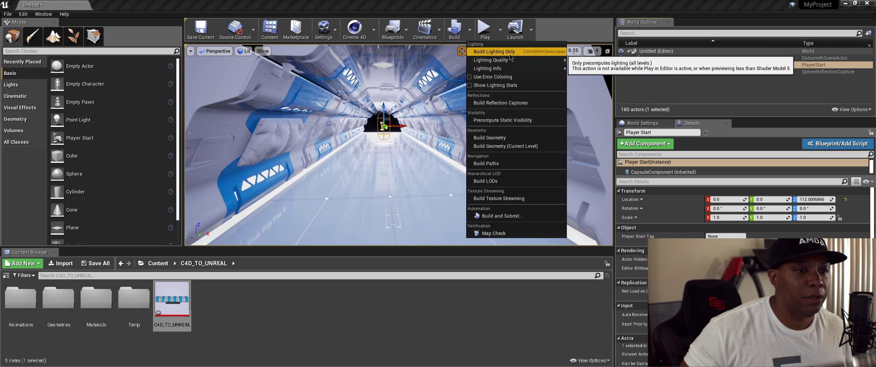
left_click(498, 51)
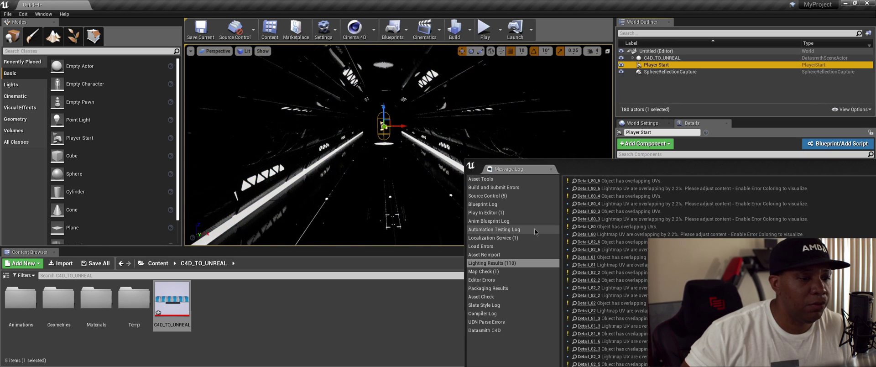
left_click_drag(840, 166, 552, 143)
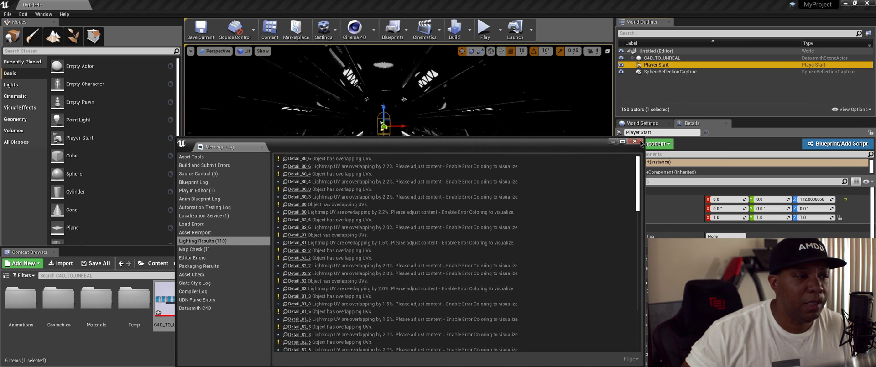
left_click(638, 142)
Play the level in the editor, move forward through the corridor and stop the play session.
left_click(485, 29)
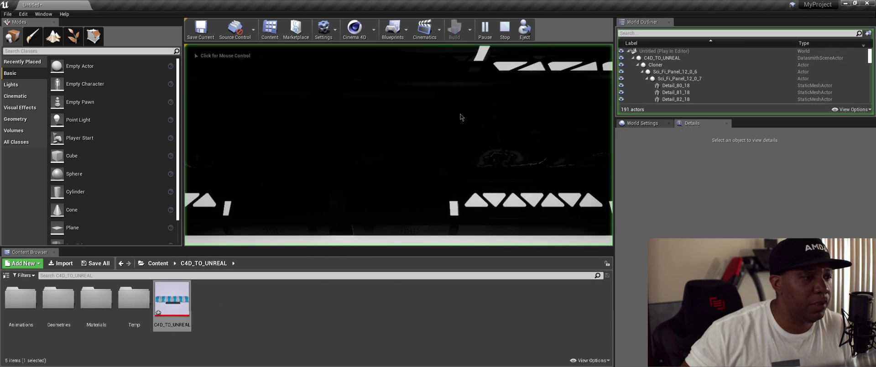
left_click(461, 117)
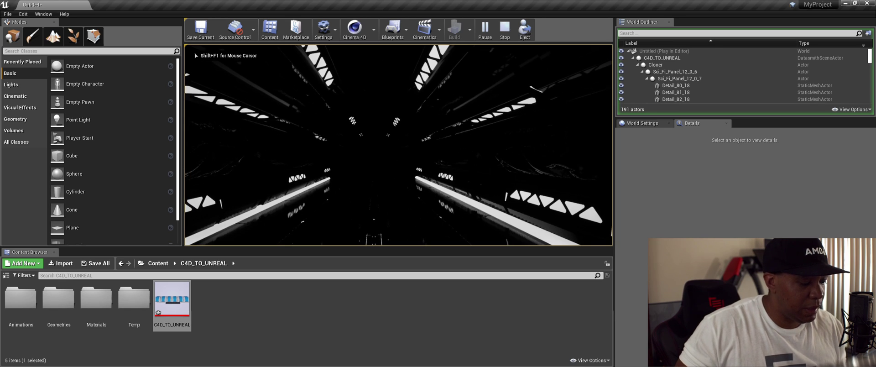
key("w")
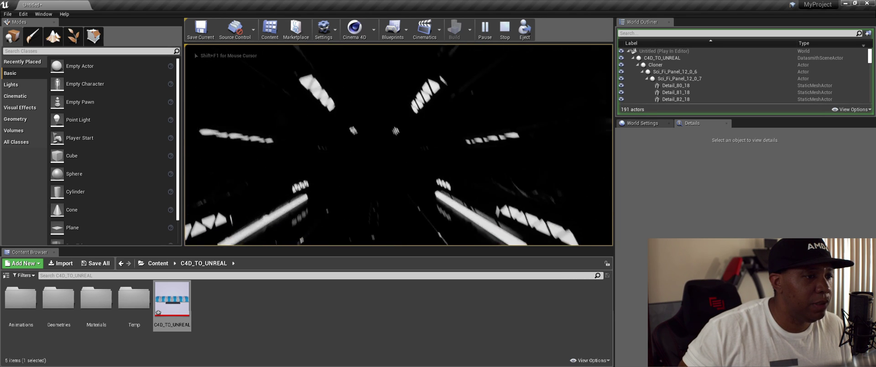
key("w")
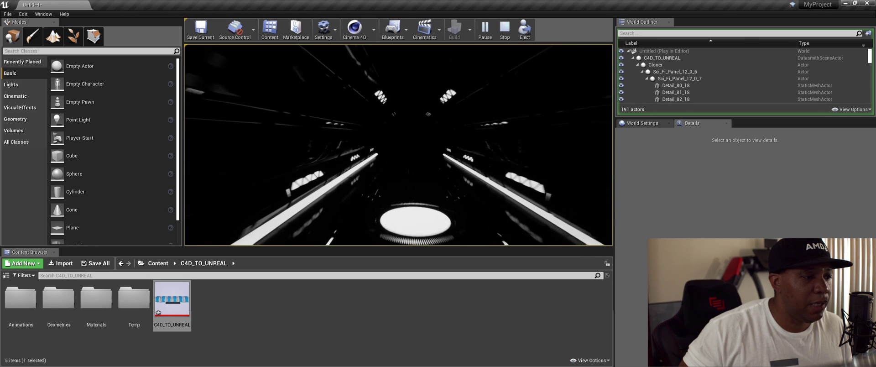
key("Escape")
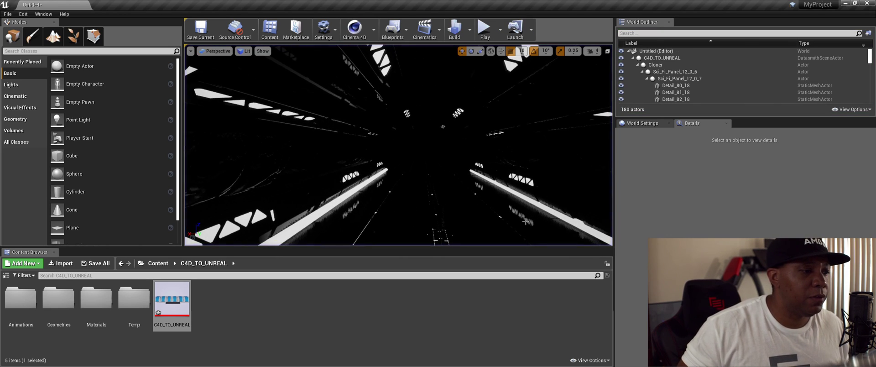
Place a Point Light inside the corridor and move it to about X 20, Y 840, Z 190.
left_click(9, 85)
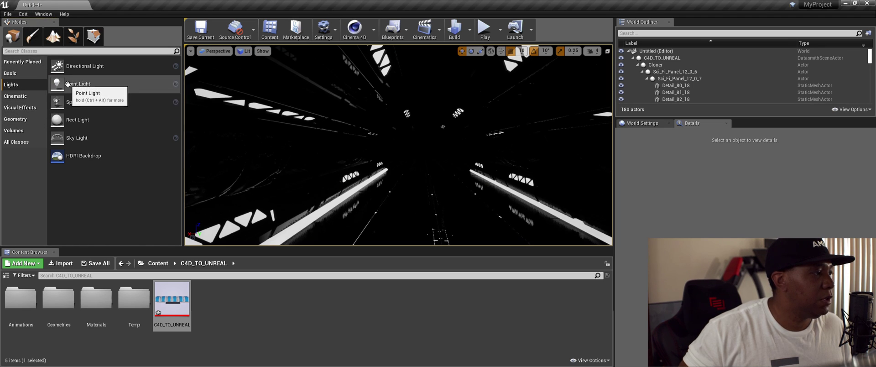
left_click_drag(76, 83, 436, 113)
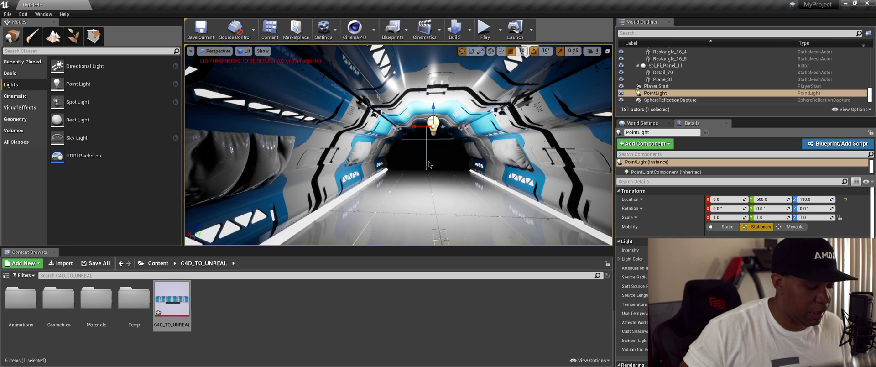
left_click_drag(429, 164, 450, 164, "alt")
left_click_drag(429, 130, 393, 132)
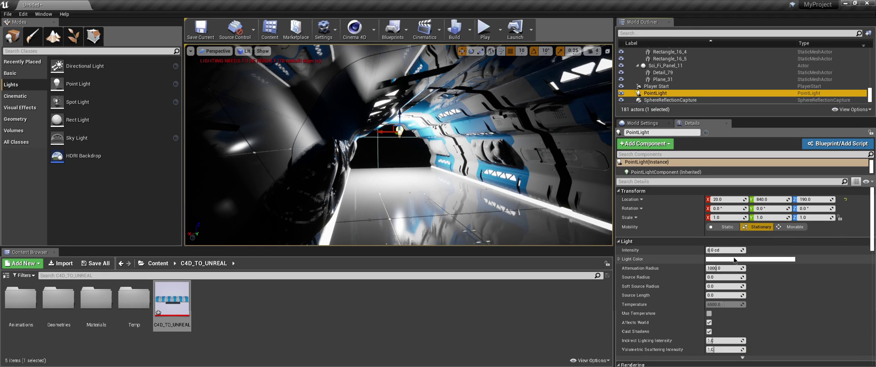
Set the Point Light's intensity to 2 cd and move the light along the corridor to about Y 630.
left_click(717, 250)
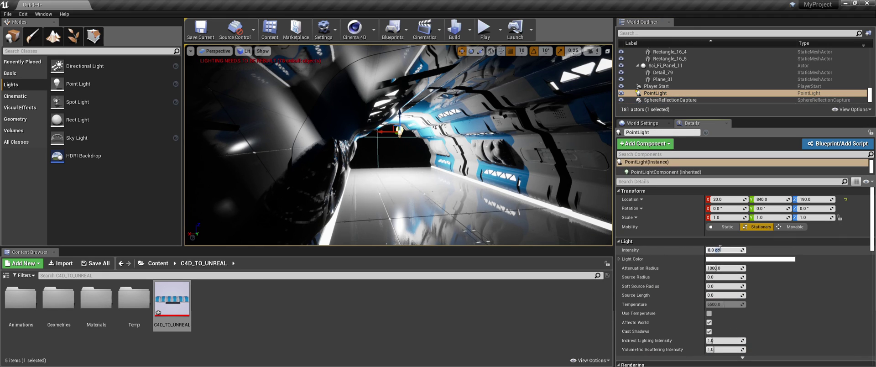
type("2")
key("Return")
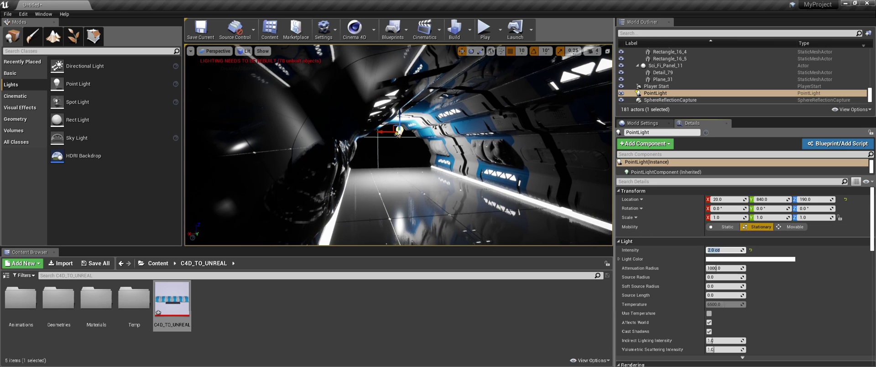
left_click_drag(398, 139, 412, 129, "alt")
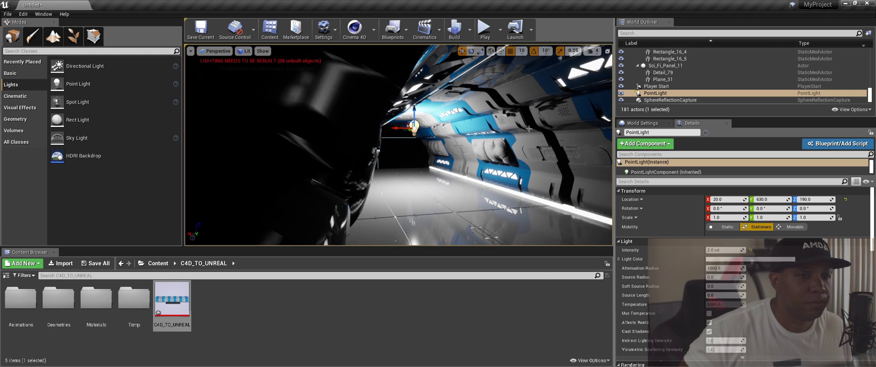
Collapse the C4D_TO_UNREAL actor's hierarchy in the World Outliner and duplicate the Point Light.
scroll(662, 102, "up", 6)
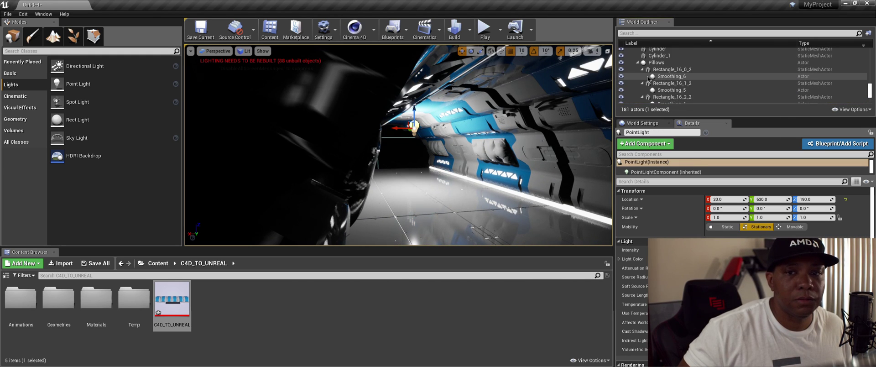
scroll(647, 64, "up", 10)
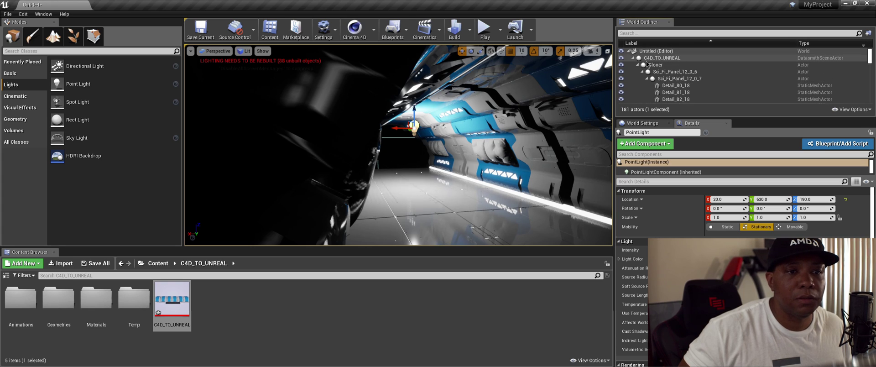
left_click(633, 58)
left_click(656, 72)
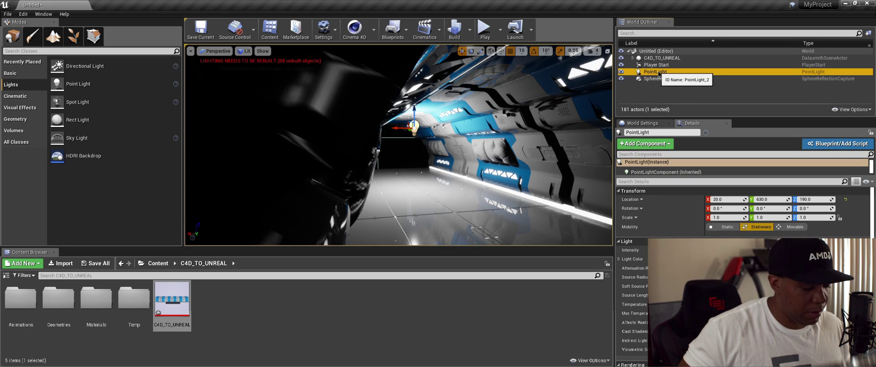
key("ctrl+w")
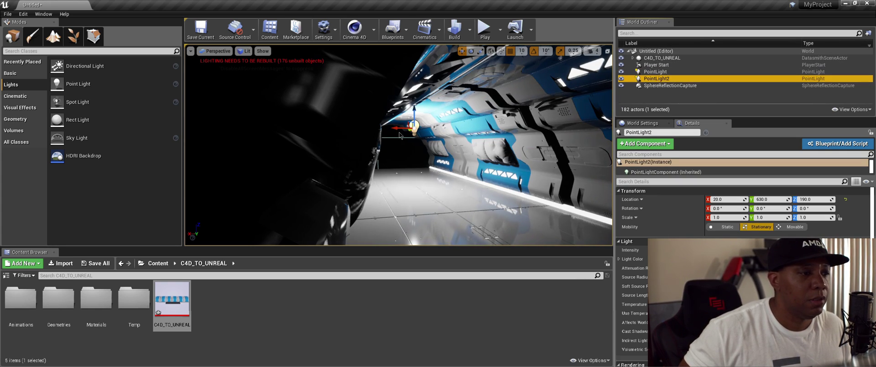
key("Return")
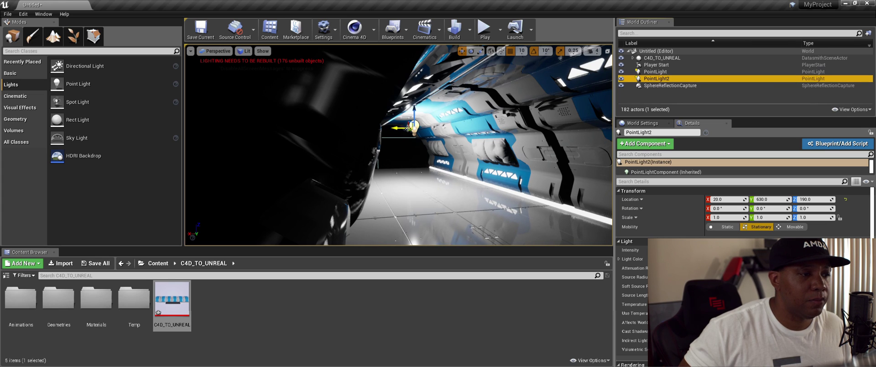
Move the duplicated Point Light to the other end of the corridor, at about X 0, Y -890, Z 200.
left_click_drag(409, 128, 523, 116)
scroll(516, 148, "down", 4)
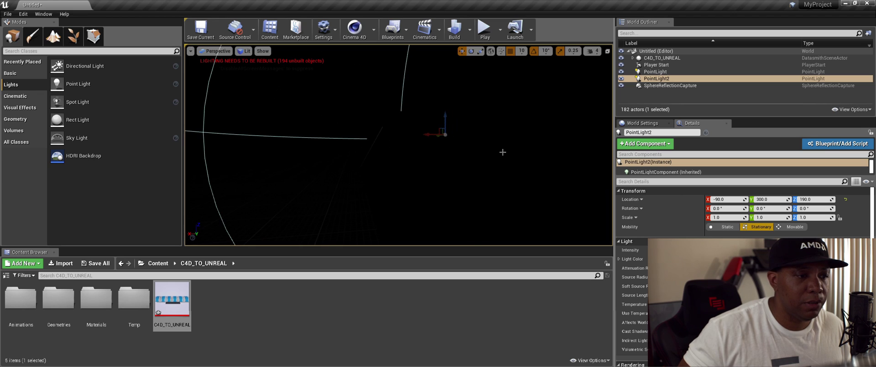
right_click_drag(450, 142, 411, 132)
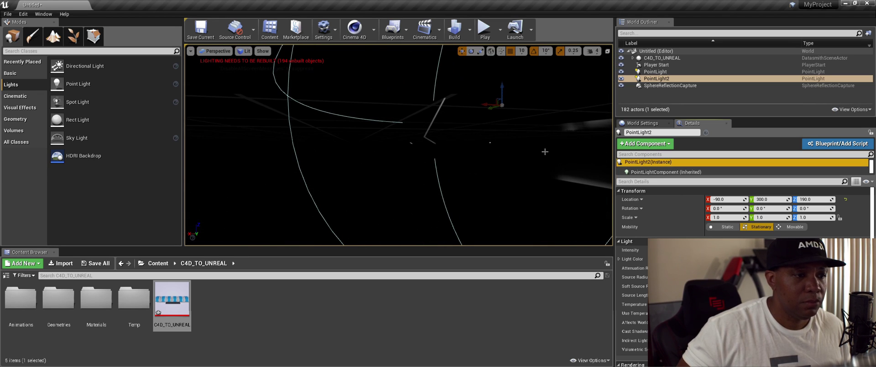
right_click_drag(543, 150, 561, 145)
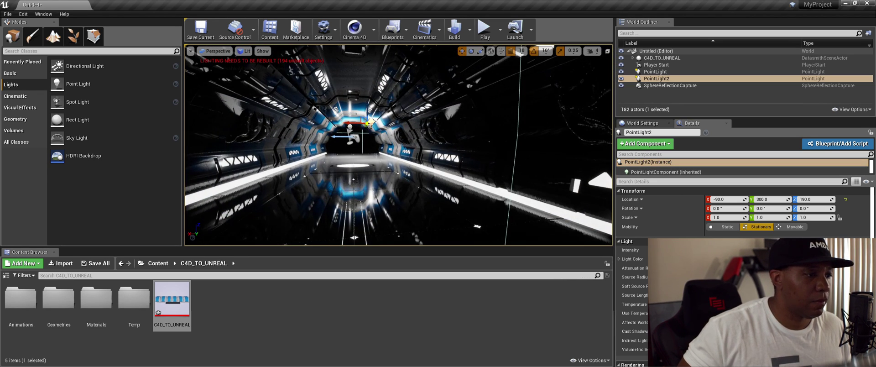
left_click_drag(366, 125, 427, 97, "alt")
scroll(428, 120, "down", 3)
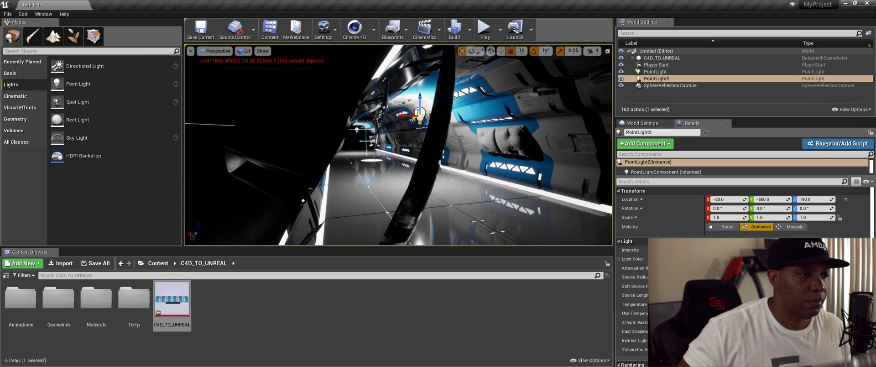
left_click_drag(414, 120, 439, 104)
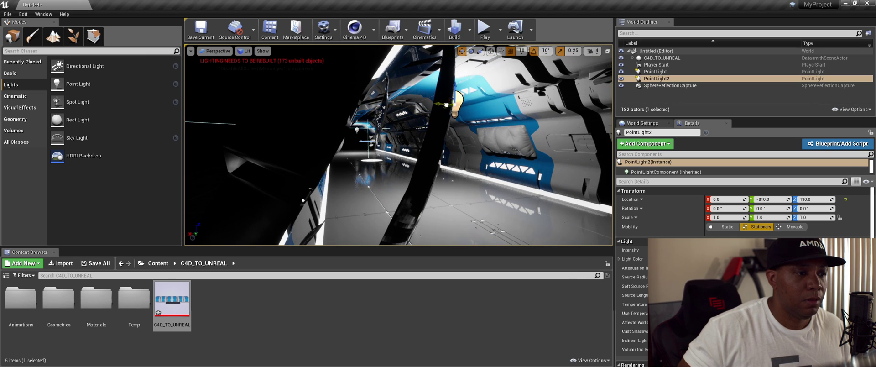
middle_click_drag(434, 81, 459, 93)
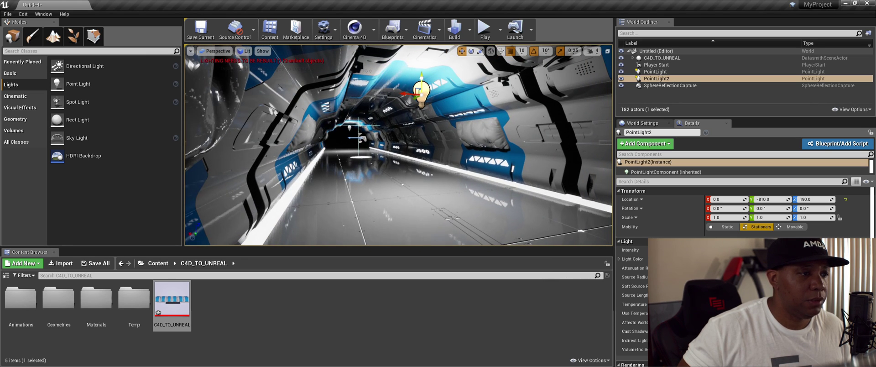
left_click_drag(422, 76, 432, 83)
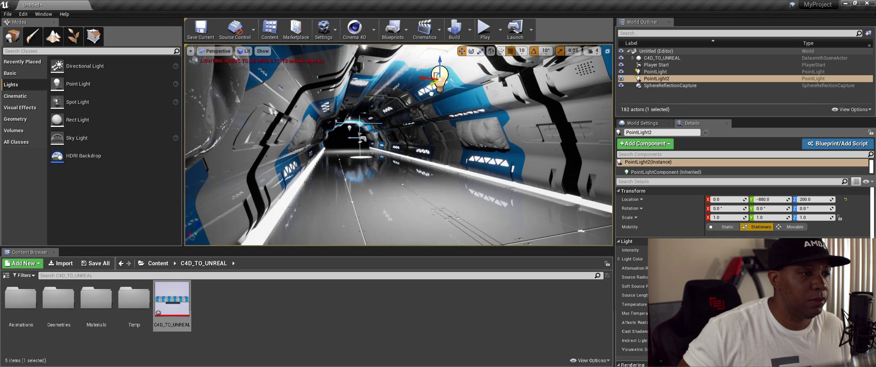
left_click_drag(422, 114, 365, 162, "alt")
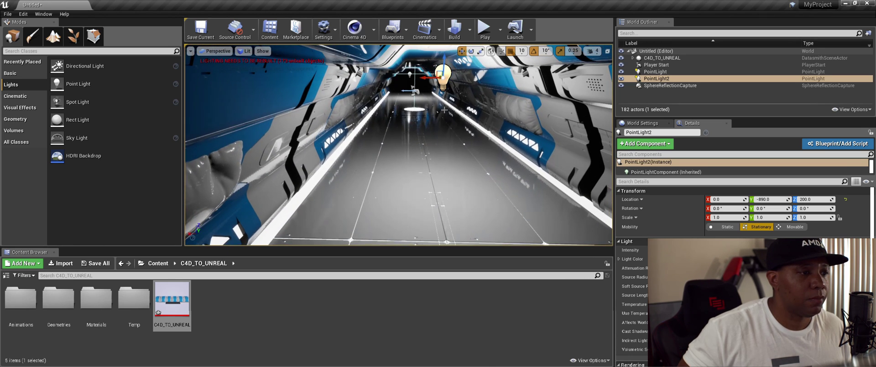
Build only the lighting for the level with both Point Lights in place and dismiss the Message Log.
left_click(471, 30)
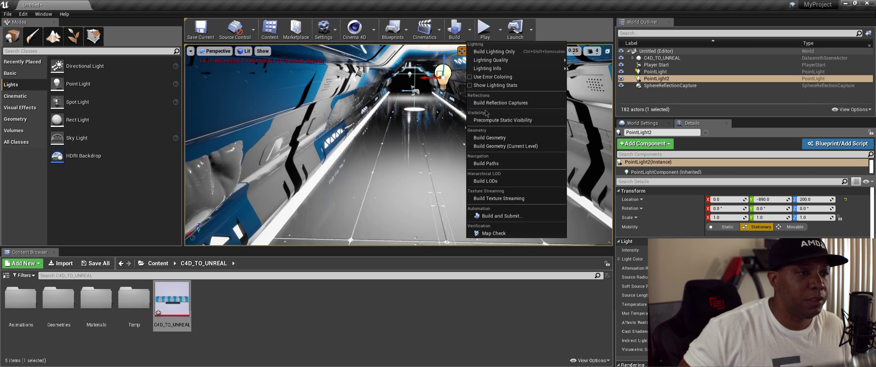
mouse_move(487, 69)
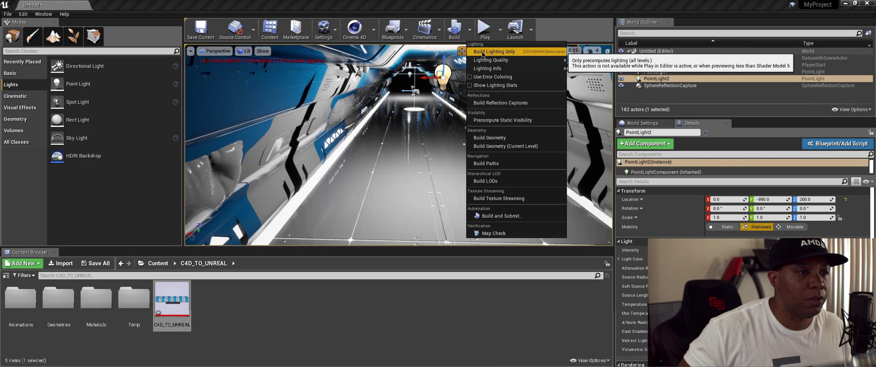
left_click(510, 52)
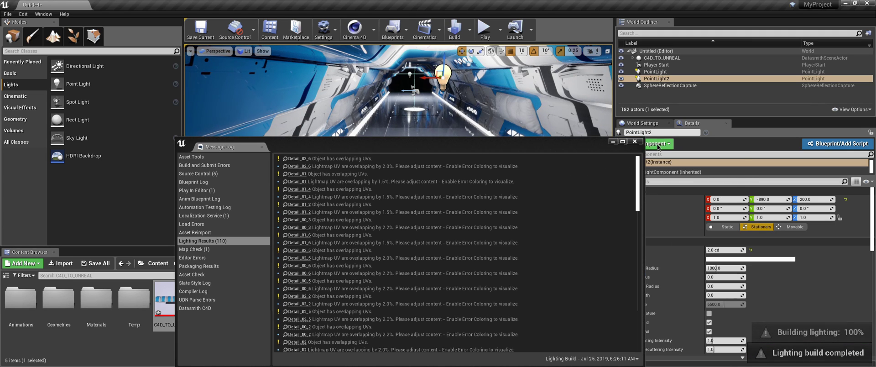
left_click(635, 141)
Play the level in the editor, walk through the corridor to examine the built lighting, and stop the play session.
left_click(485, 28)
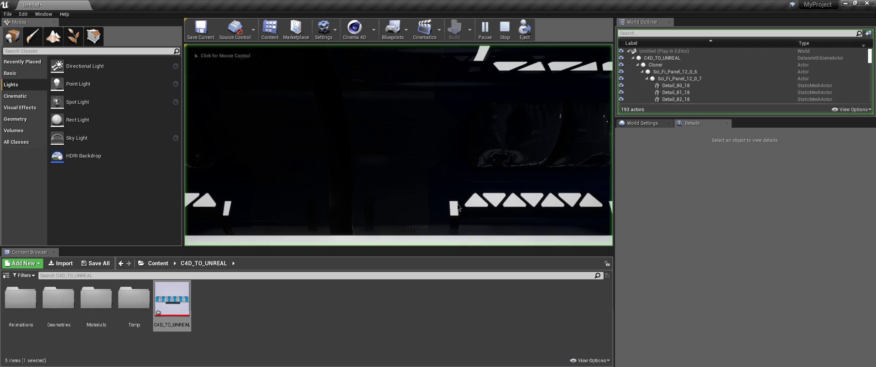
left_click(497, 179)
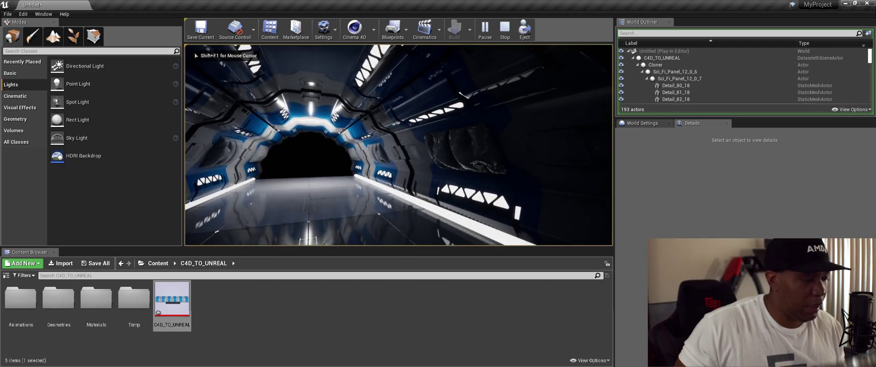
key("w")
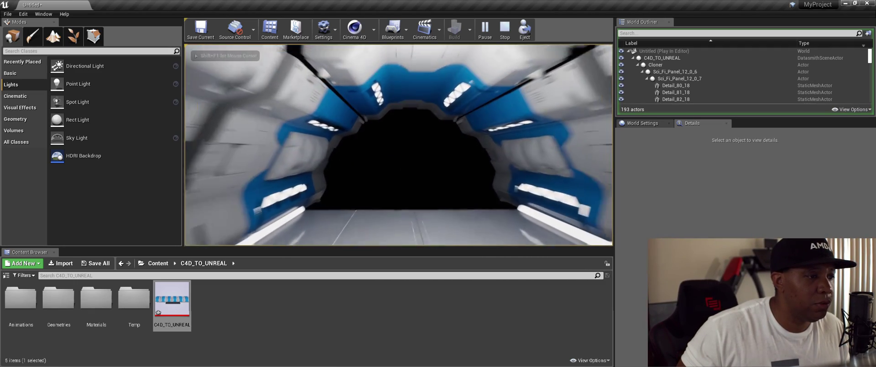
key("w")
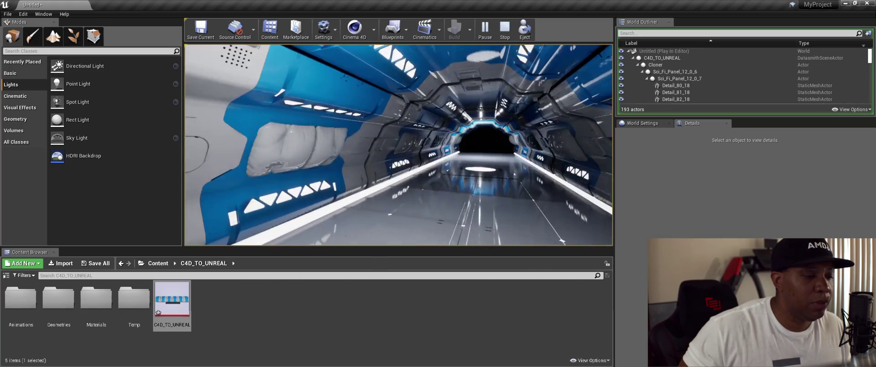
key("w")
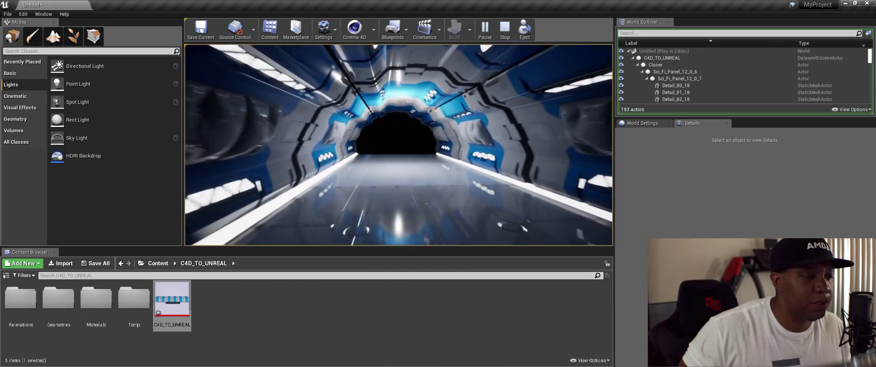
key("w")
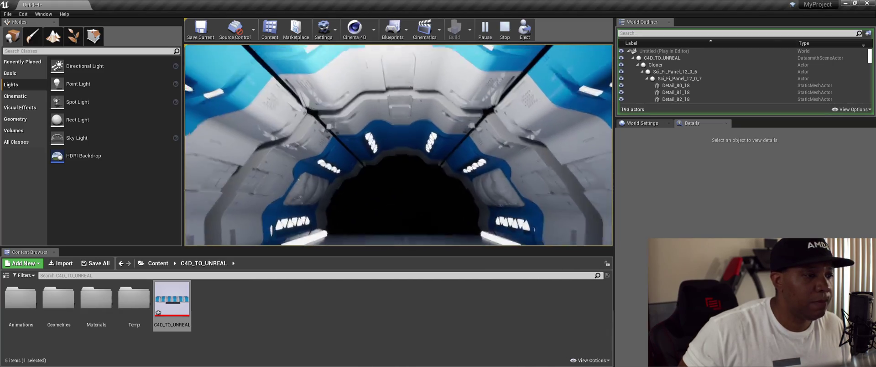
key("w")
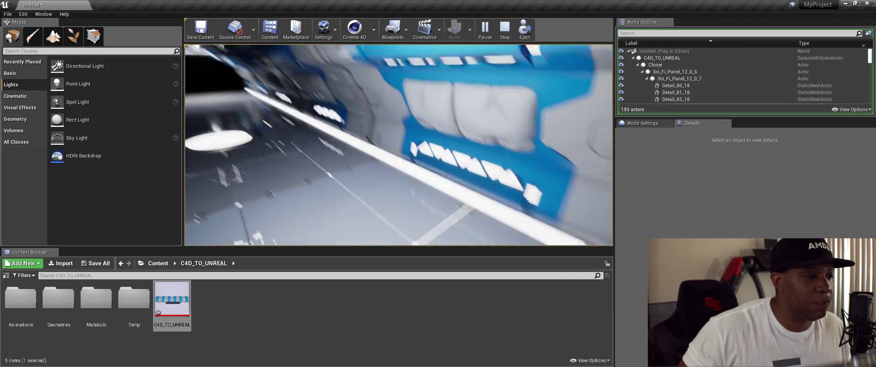
key("w")
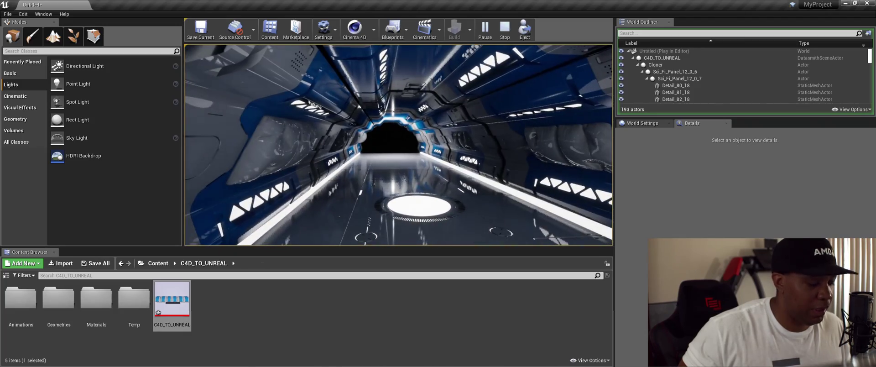
key("w")
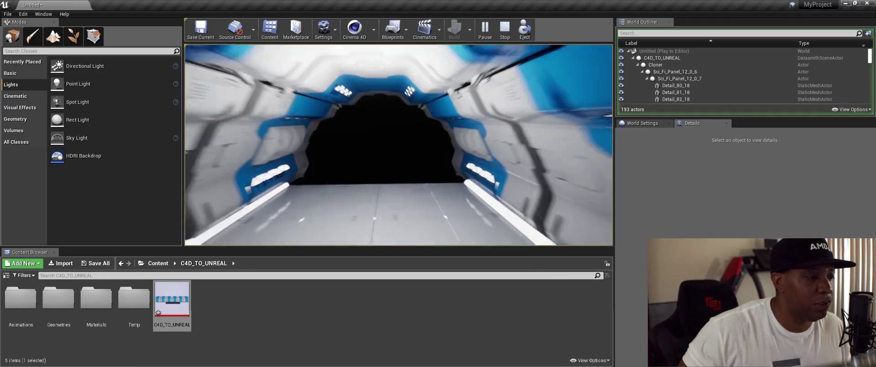
key("w")
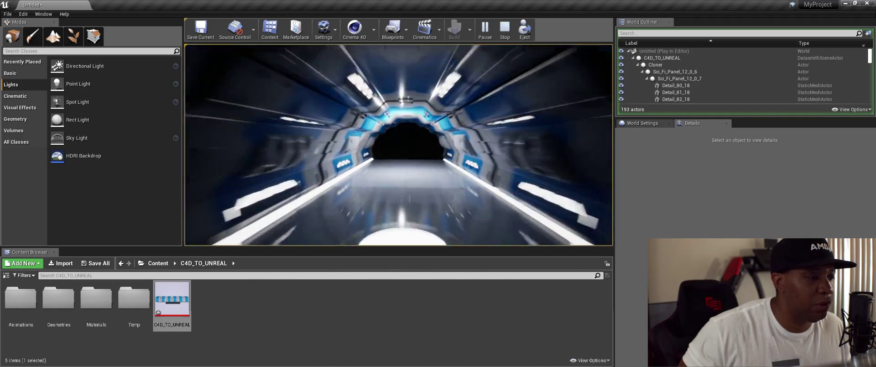
key("w")
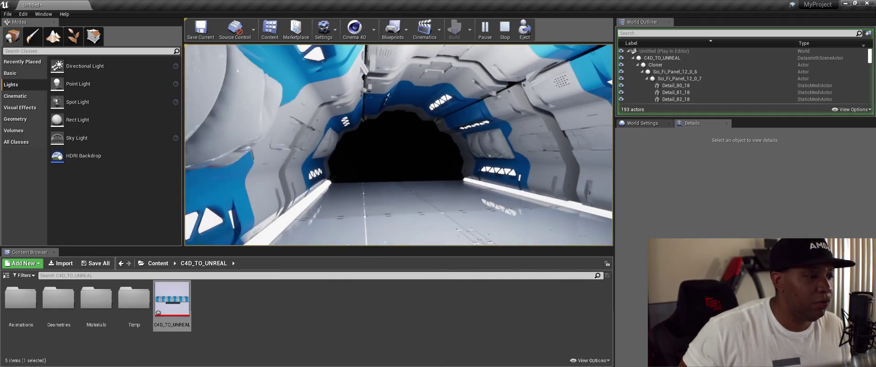
key("Escape")
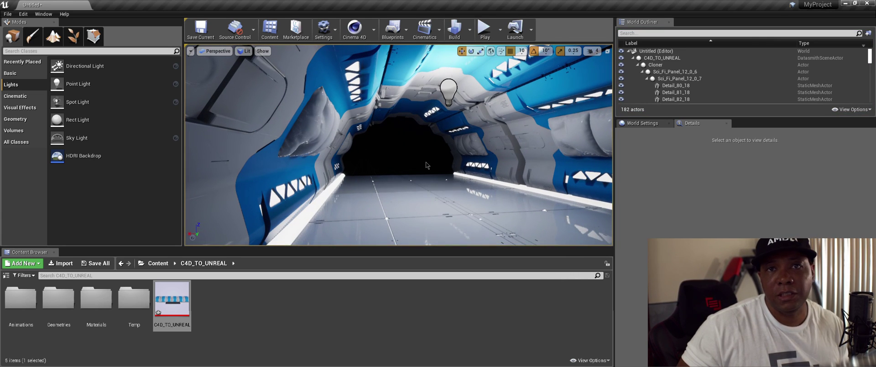
Collapse the C4D_TO_UNREAL actor's hierarchy and add the First Person Blueprint feature pack to the project.
left_click(633, 58)
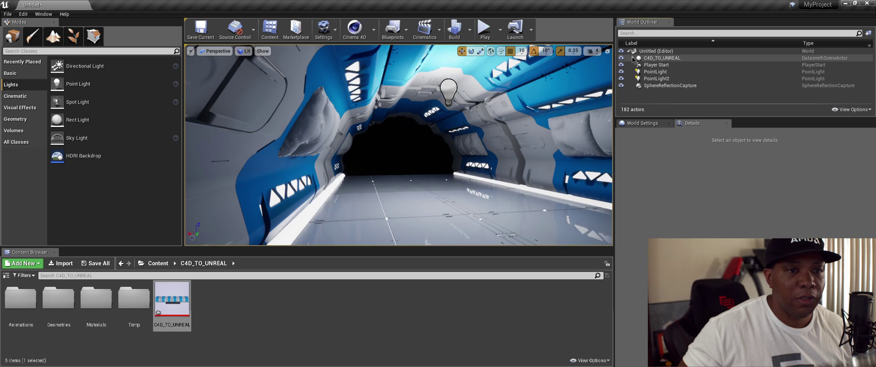
left_click(28, 264)
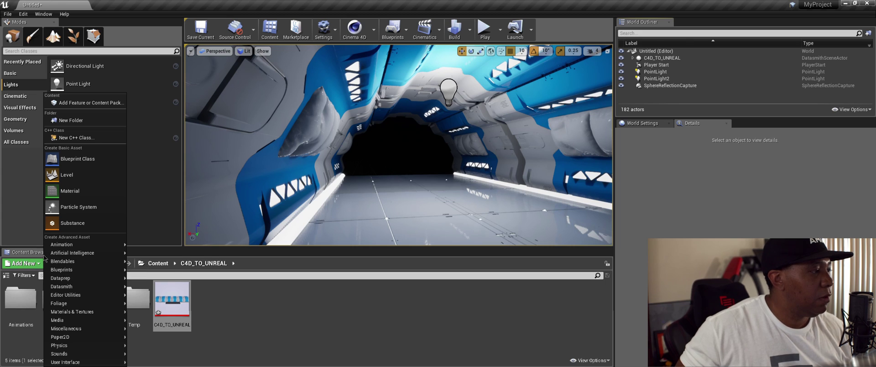
left_click(100, 103)
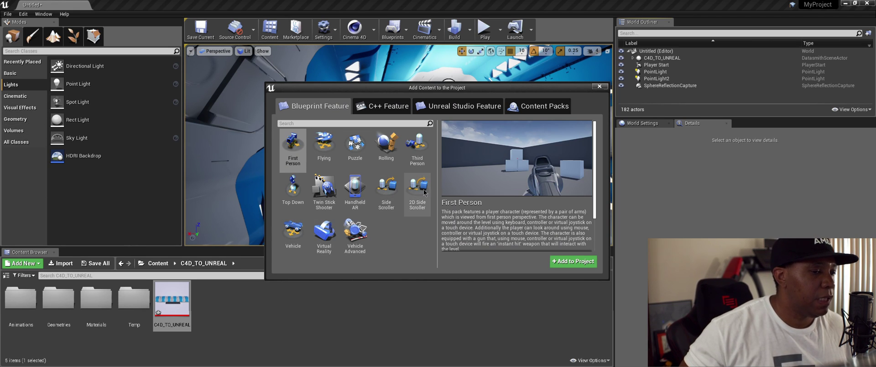
left_click(299, 144)
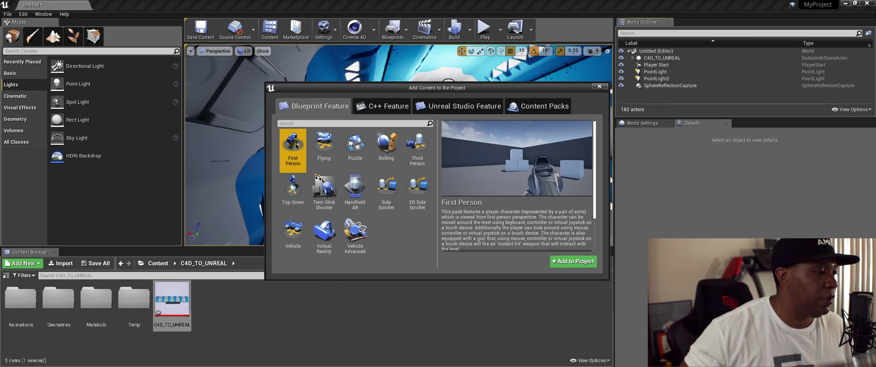
left_click(573, 263)
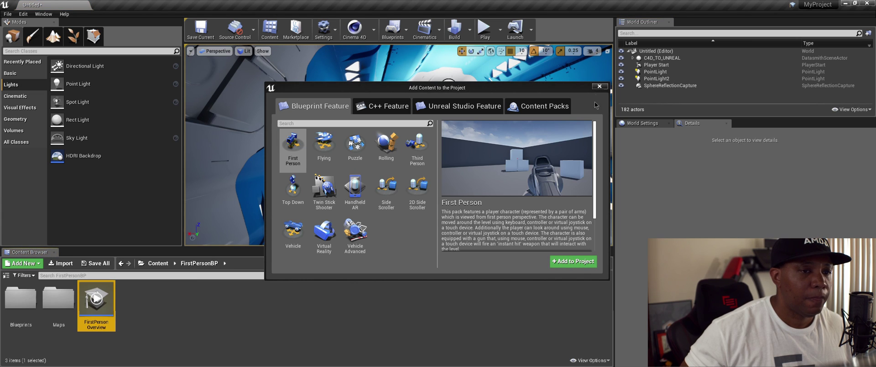
left_click(600, 87)
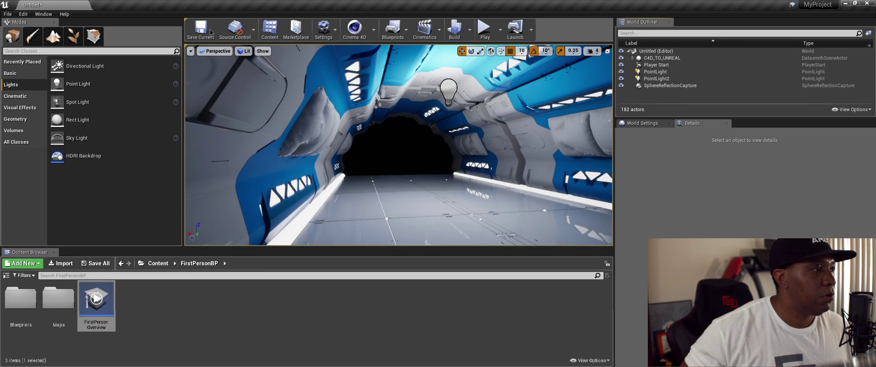
Set the project's Default GameMode to FirstPersonGameMode in the Maps & Modes project settings and close the settings.
left_click(323, 29)
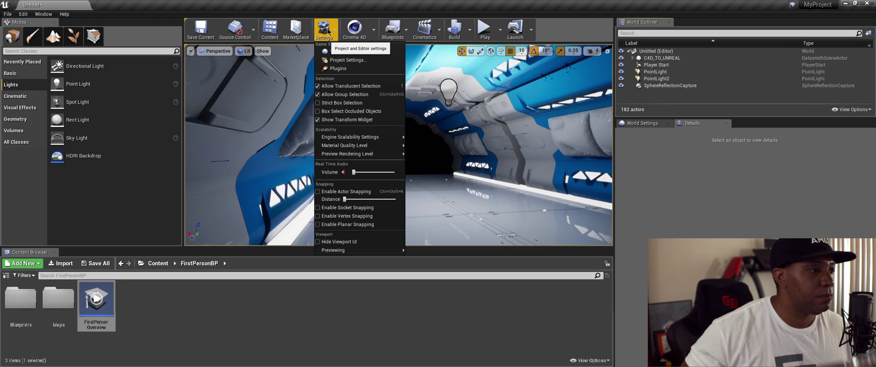
left_click(351, 60)
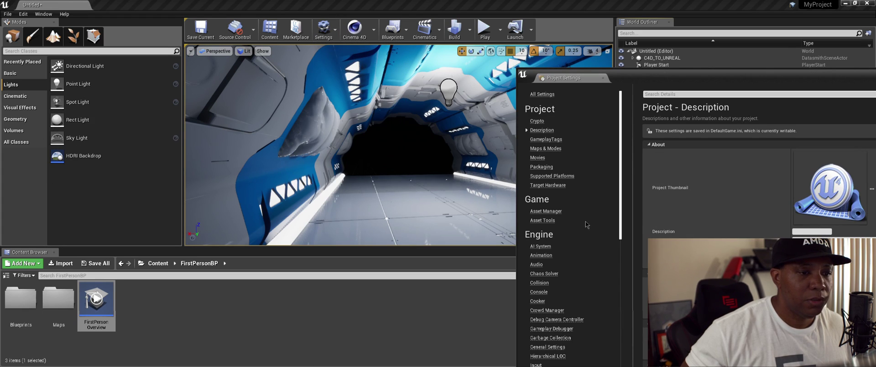
left_click_drag(703, 76, 302, 37)
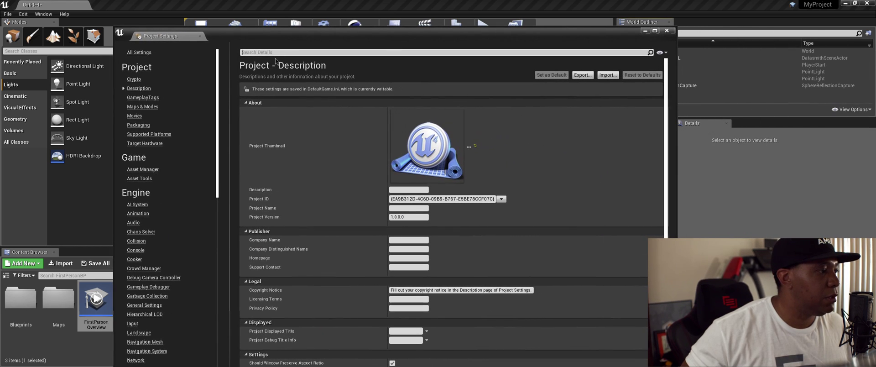
left_click(134, 108)
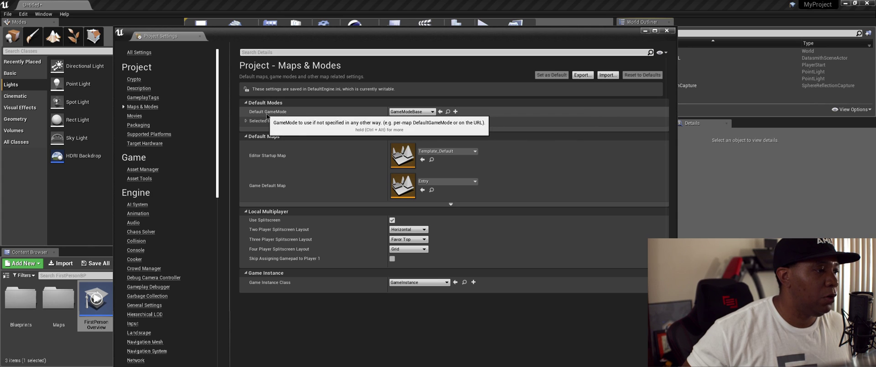
left_click(410, 112)
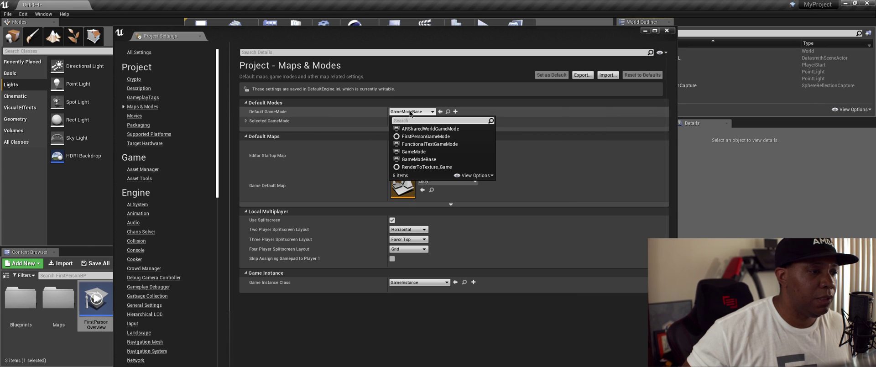
left_click(425, 137)
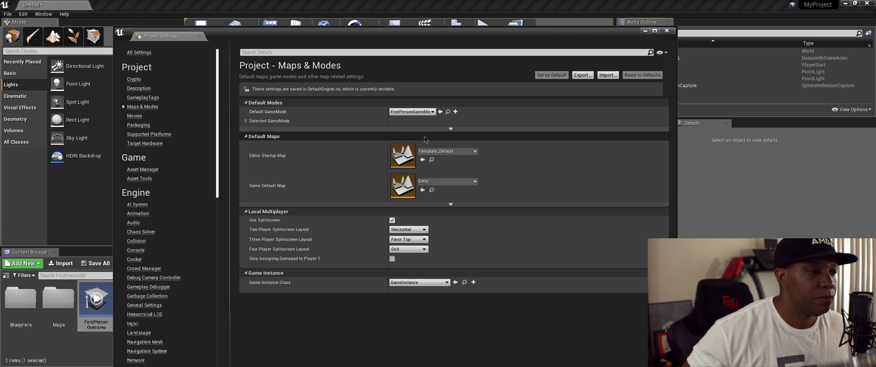
left_click(666, 30)
Place a basic Plane on the corridor floor near the glowing floor disc and set its Y location to 0.
scroll(436, 209, "down", 5)
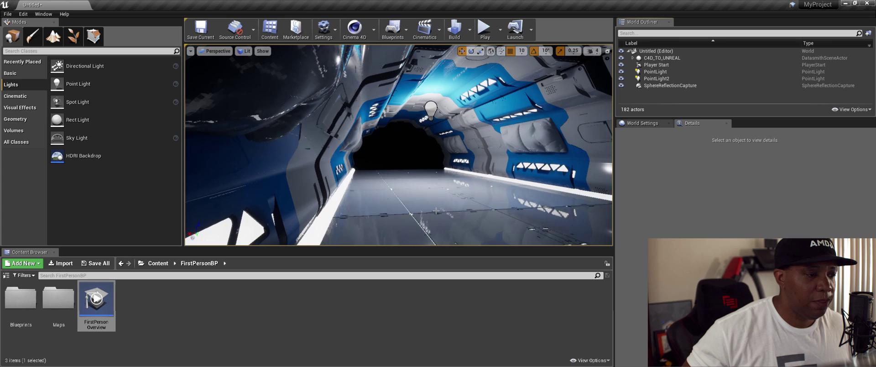
right_click_drag(436, 209, 388, 210)
right_click_drag(474, 212, 367, 197)
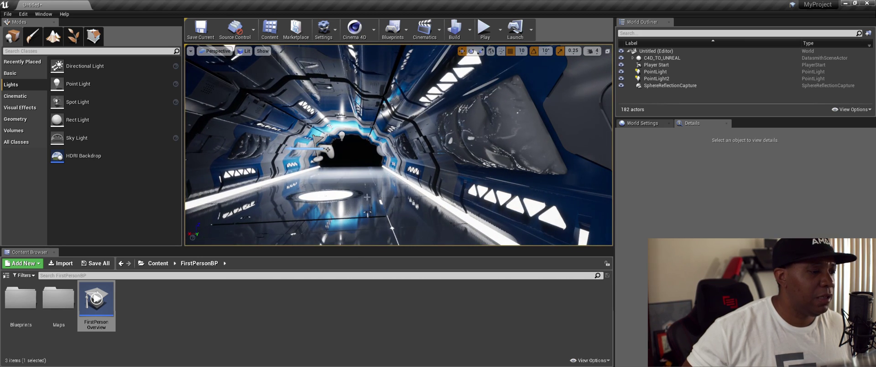
left_click(367, 197)
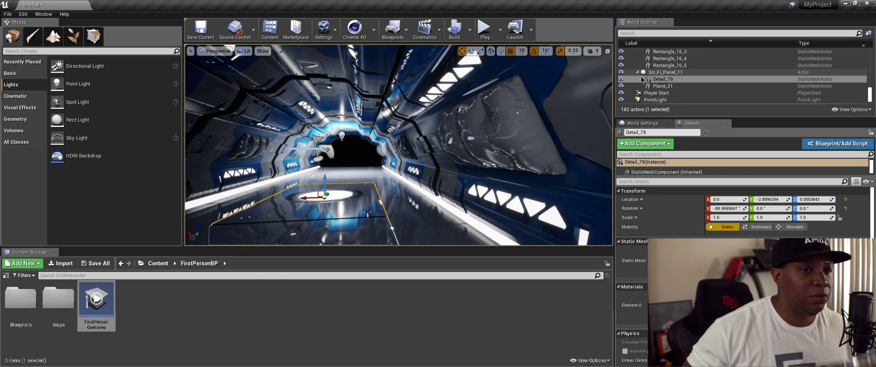
scroll(334, 183, "down", 4)
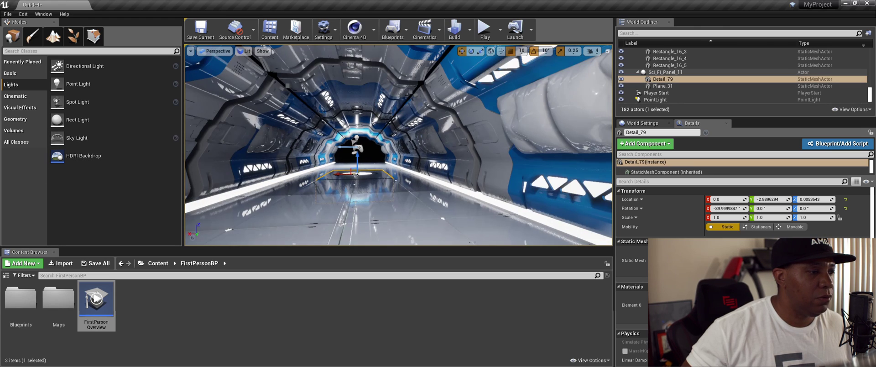
scroll(334, 183, "down", 1)
left_click_drag(335, 183, 338, 201, "alt")
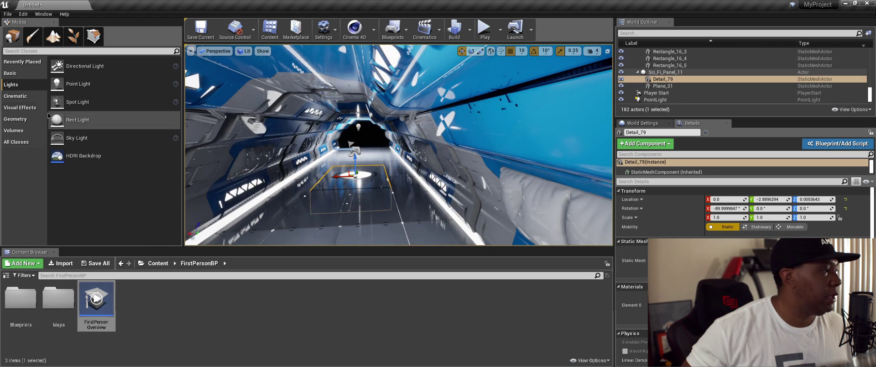
left_click(16, 72)
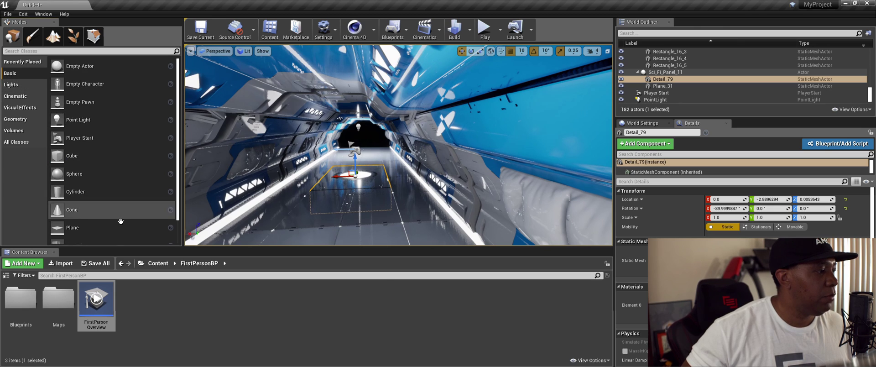
left_click_drag(67, 230, 352, 184)
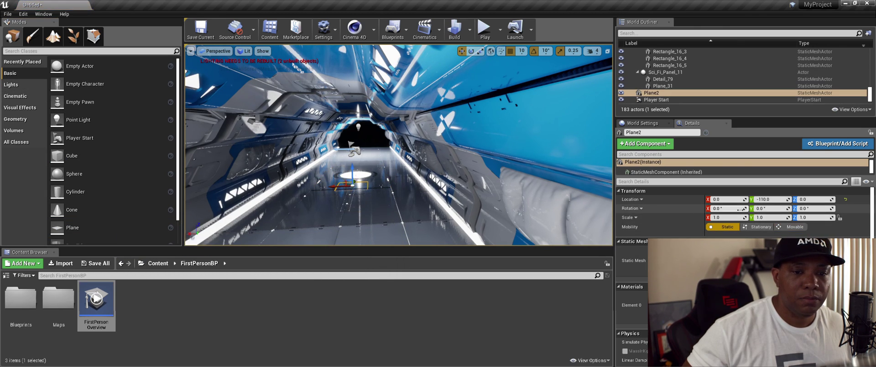
double_click(767, 200)
type("0")
key("Return")
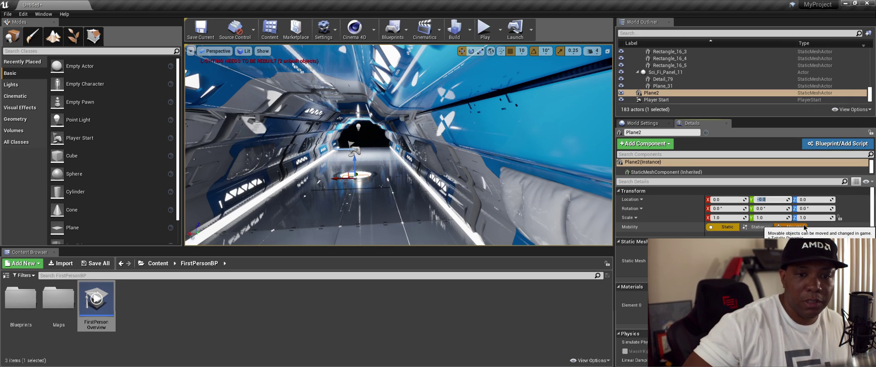
Scale the floor Plane to about 5.3 in X and 30 in Y so it spans the corridor.
left_click_drag(725, 219, 795, 220)
left_click_drag(715, 218, 727, 218)
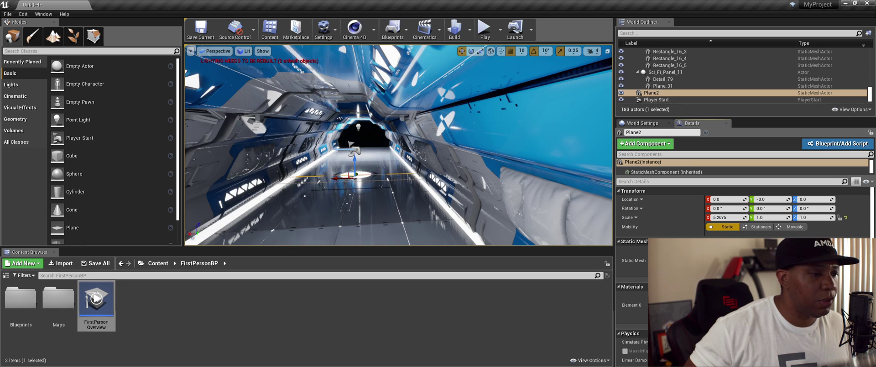
left_click(759, 214)
type("30")
key("Return")
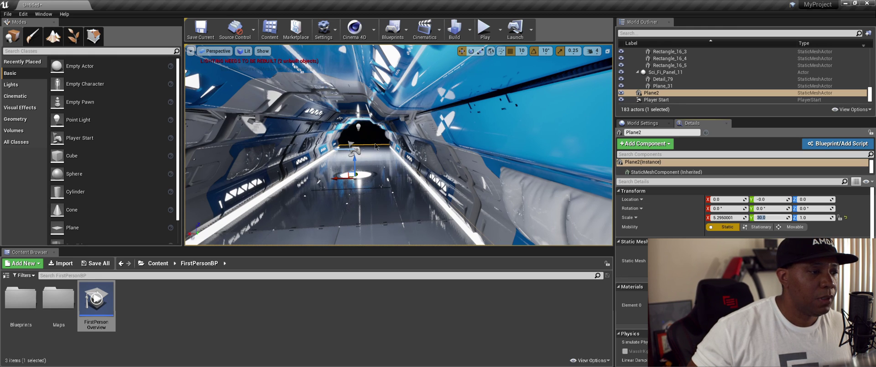
Play the level in the editor and walk the first-person character through the corridor to examine it.
left_click(485, 28)
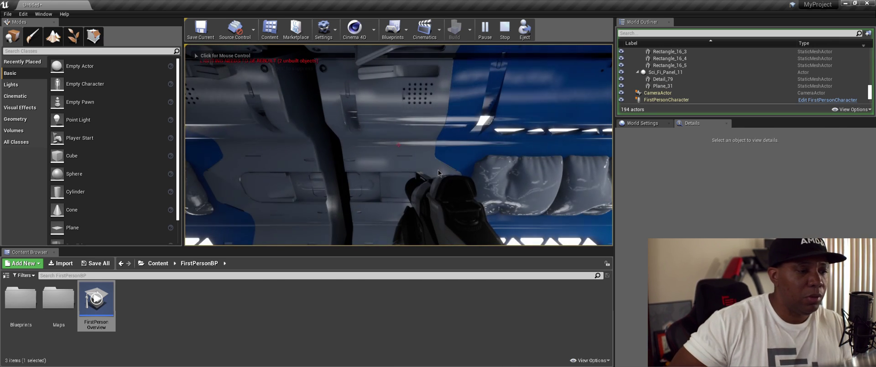
left_click(438, 170)
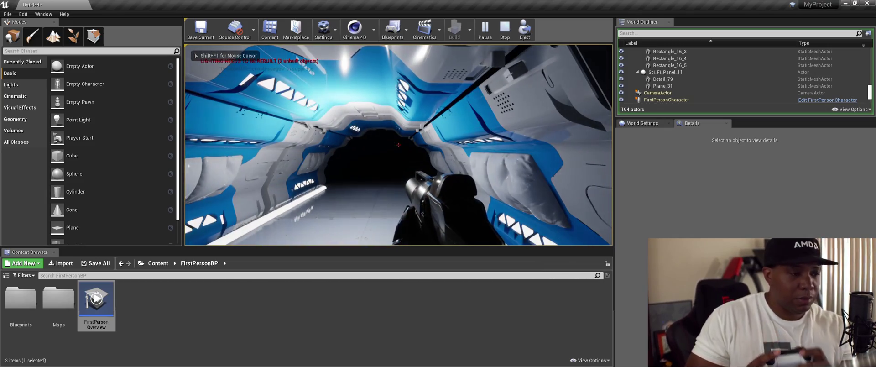
key("w")
key("w")
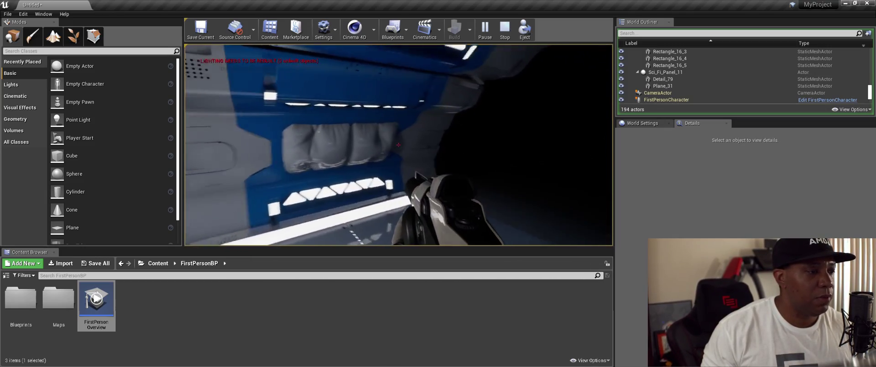
key("w")
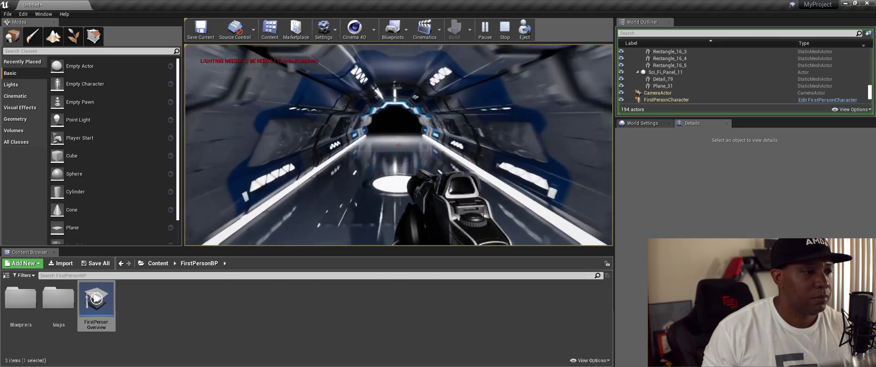
key("w")
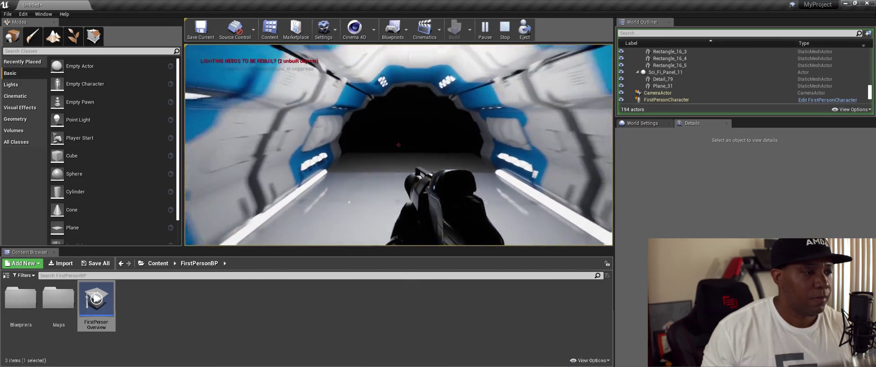
key("w")
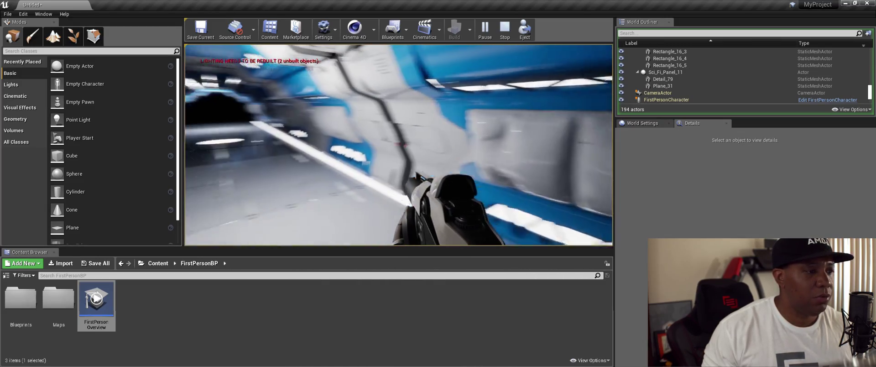
key("w")
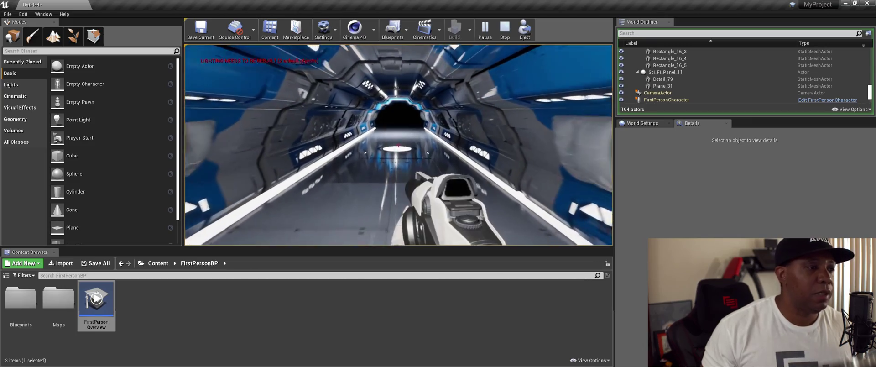